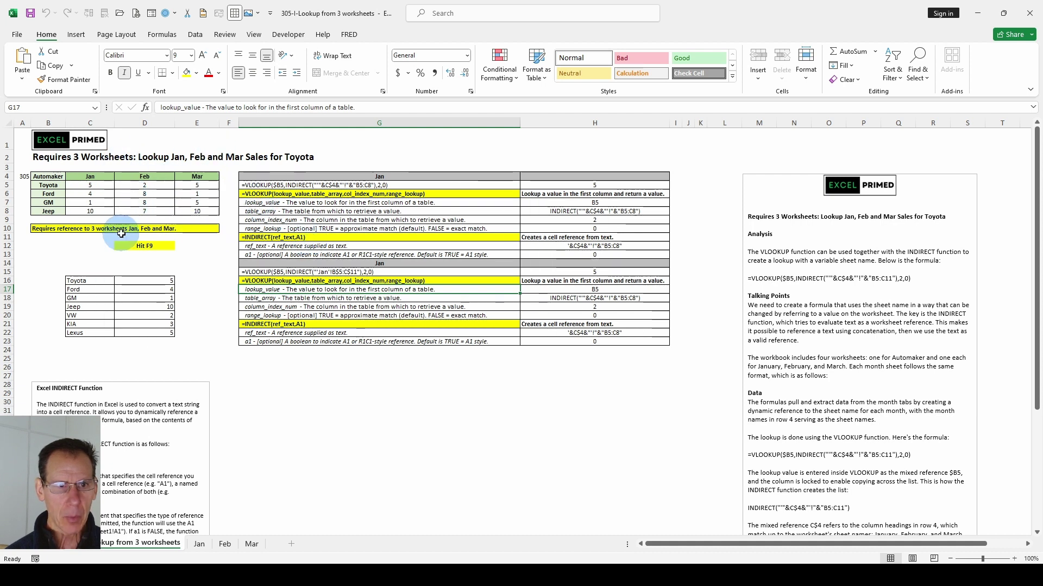
Recalculate the workbook twice to refresh the random monthly sales, then view the Jan sheet
key("F9")
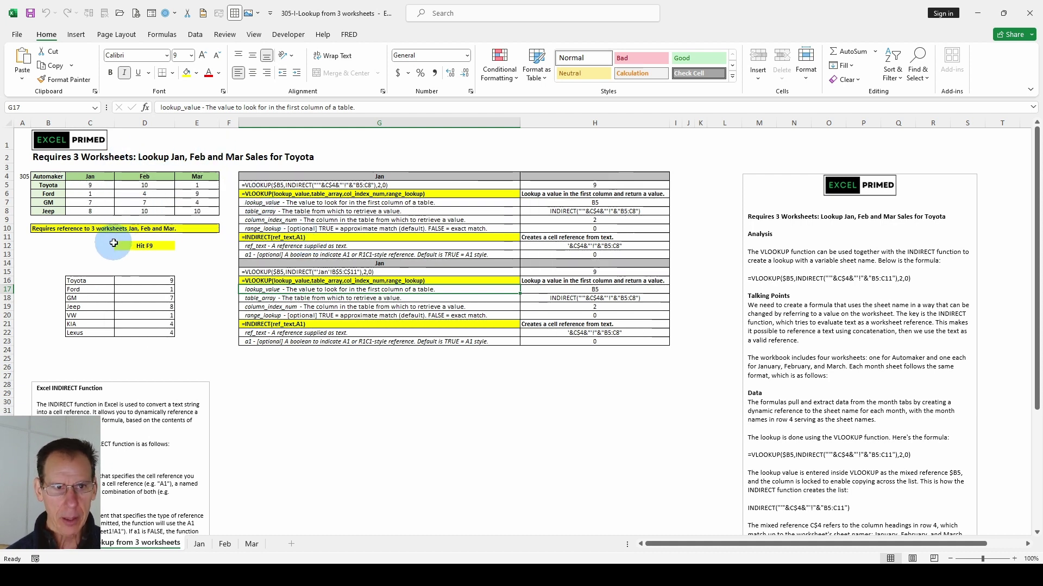
key("F9")
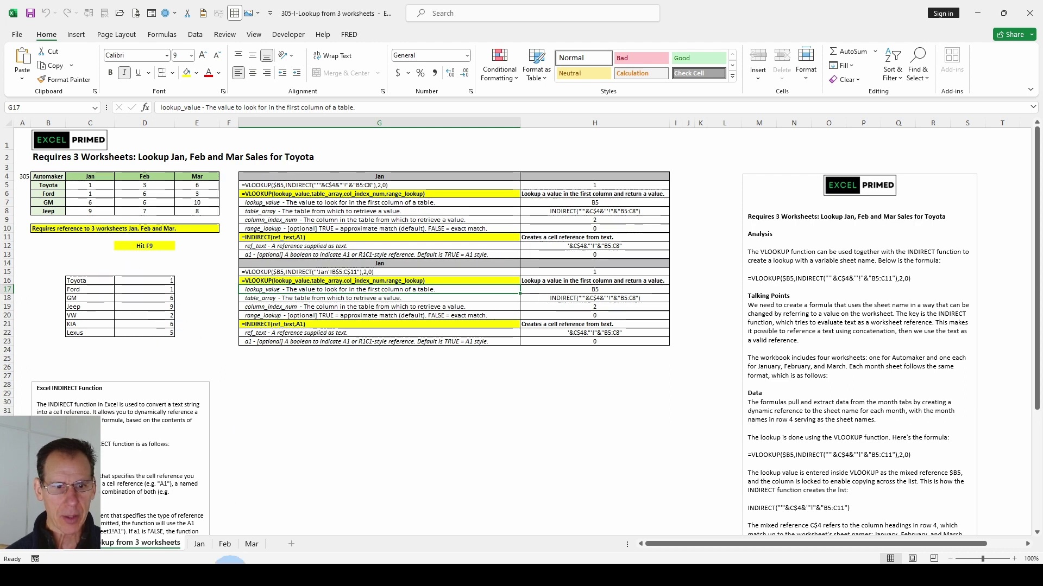
left_click(204, 550)
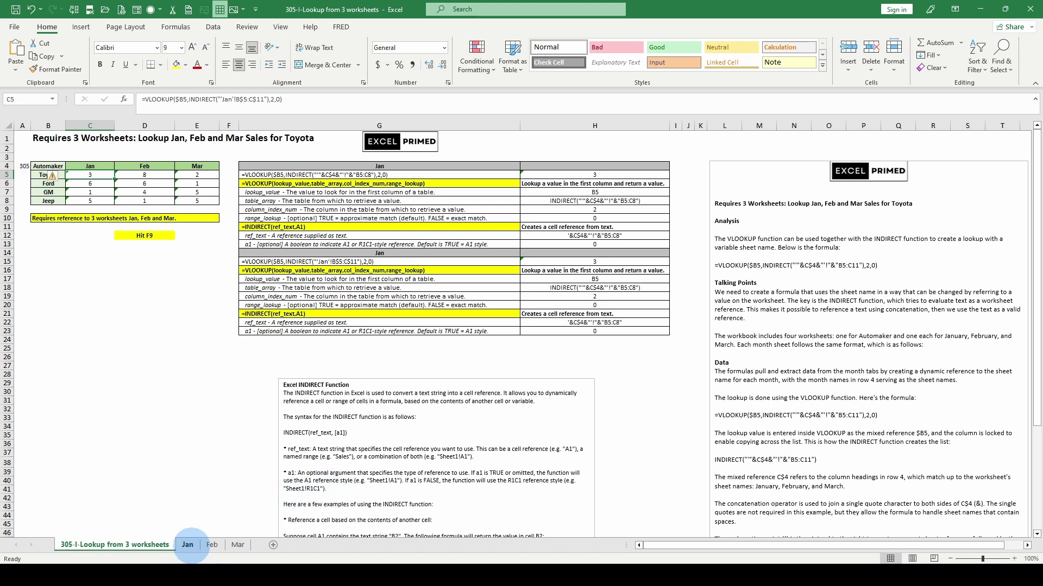
left_click(187, 545)
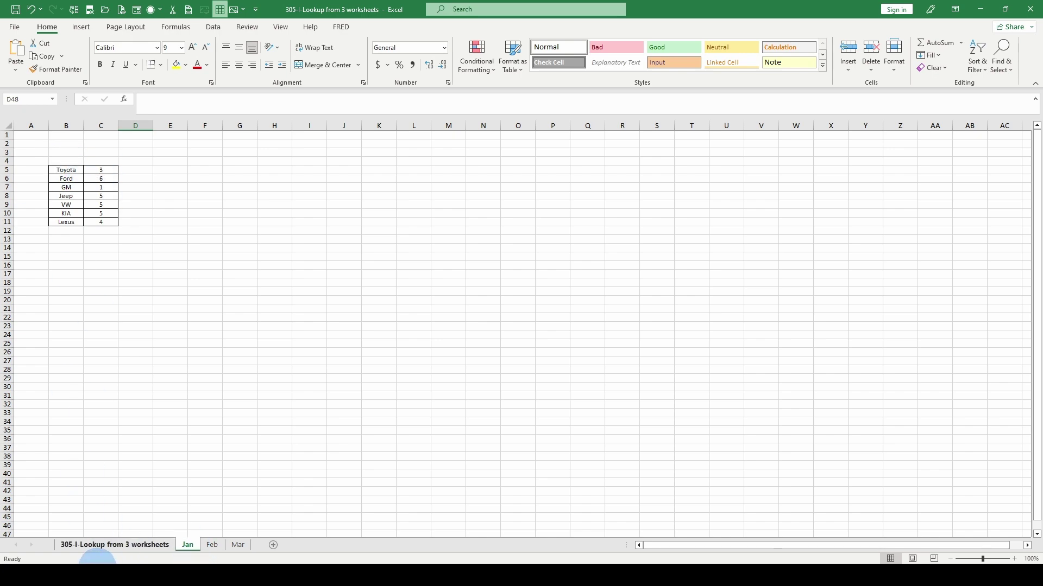
left_click(103, 545)
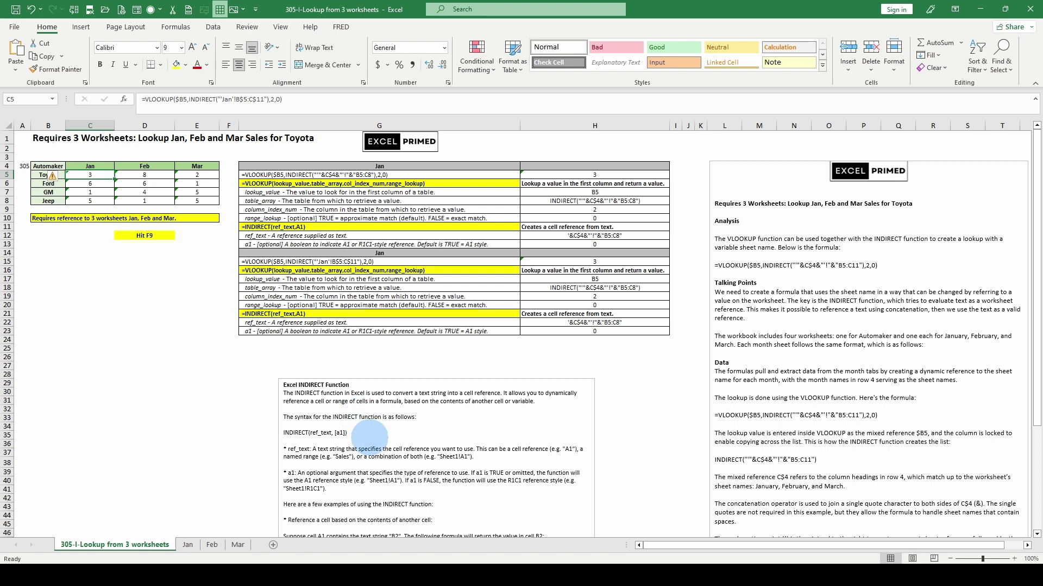
scroll(370, 437, "down", 3)
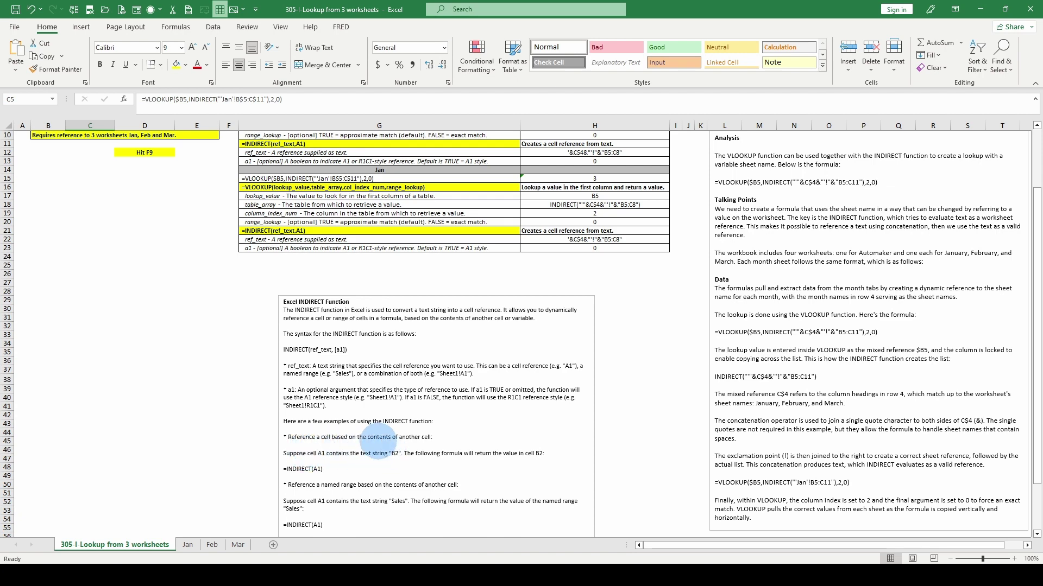
scroll(374, 437, "up", 3)
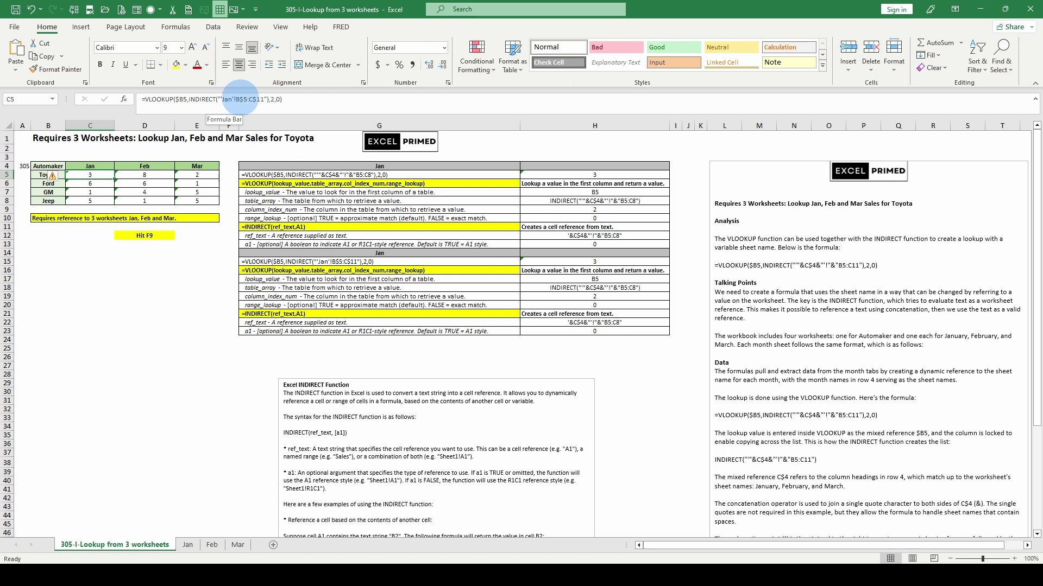
scroll(293, 461, "down", 3)
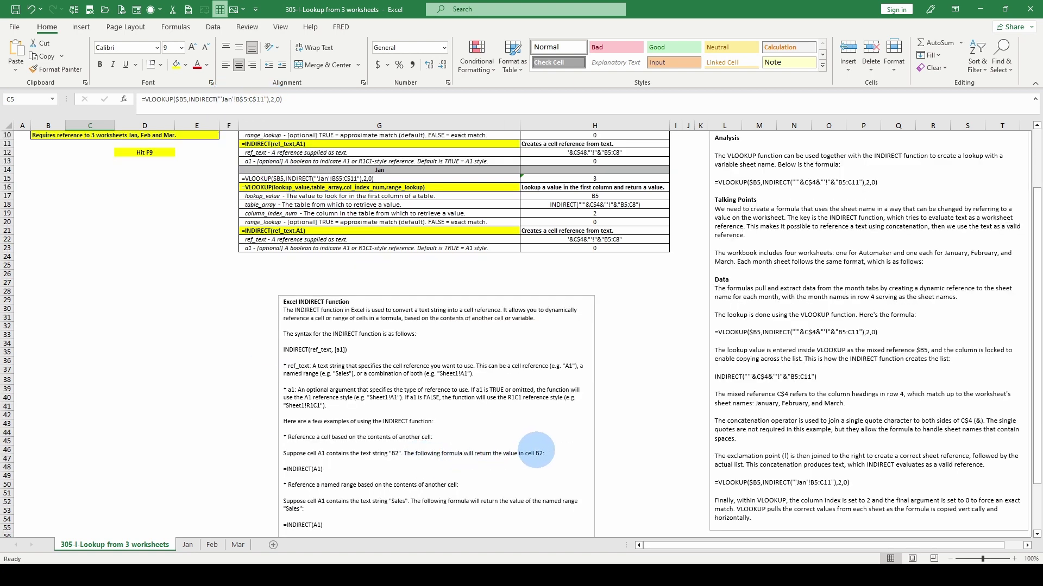
scroll(271, 364, "up", 3)
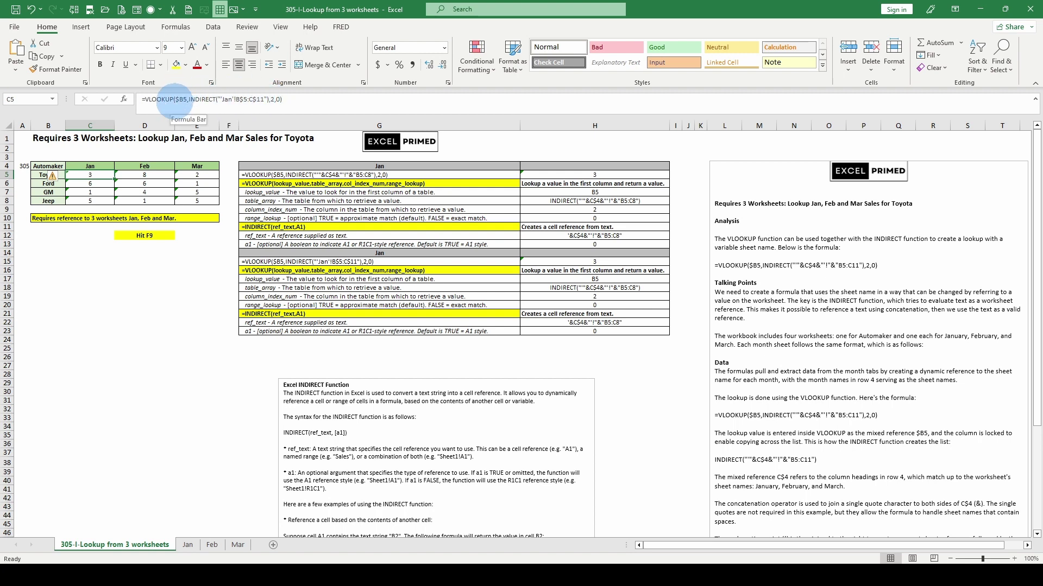
left_click(155, 175)
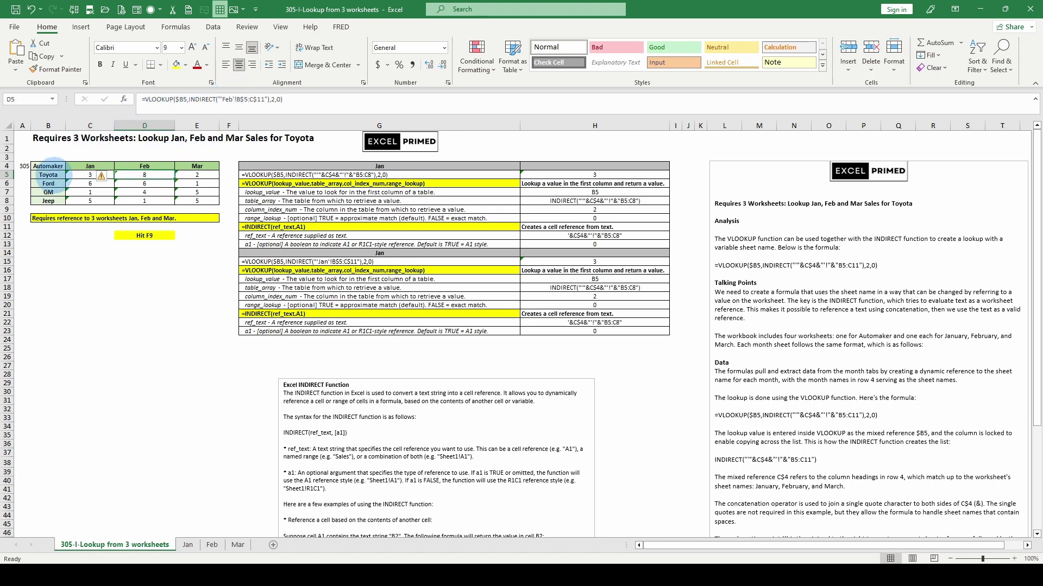
left_click(212, 544)
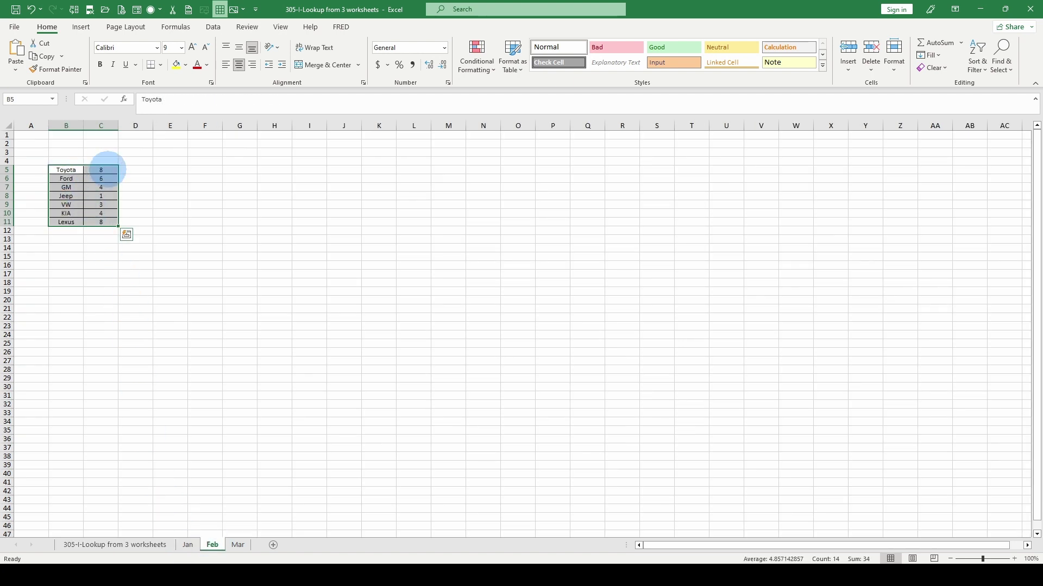
key("ctrl+Page_Up")
key("ctrl+Page_Up")
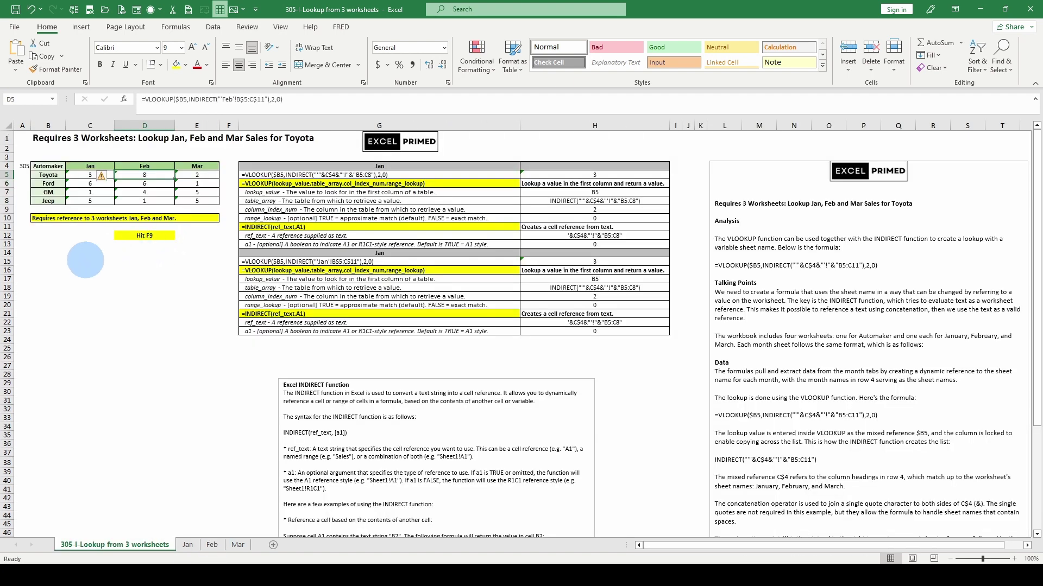
After one abandoned attempt, enter =VLOOKUP(C5,Jan!C5,2,0) in cell C15
left_click(87, 262)
type("=vl")
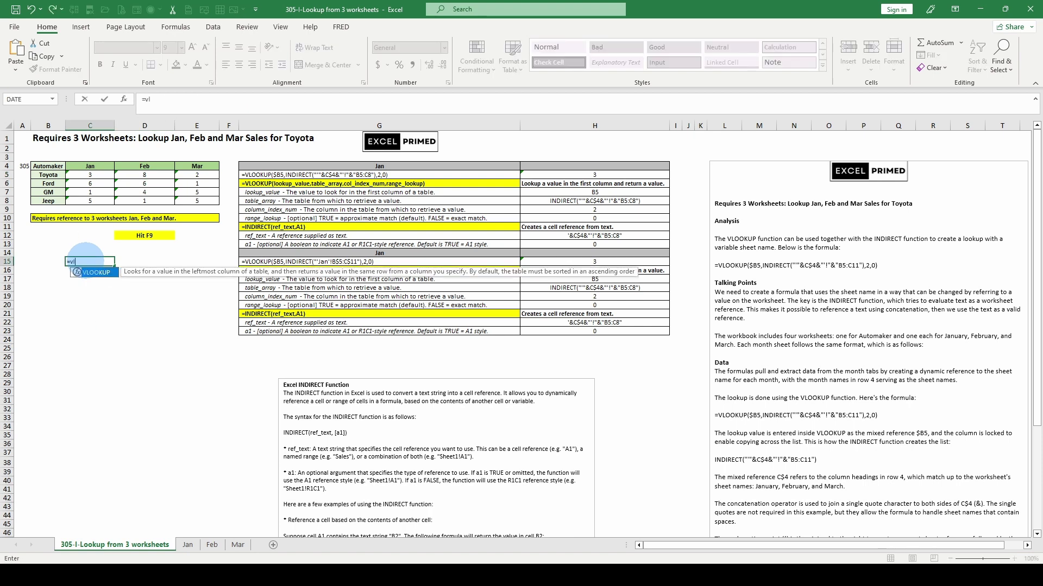
key("Tab")
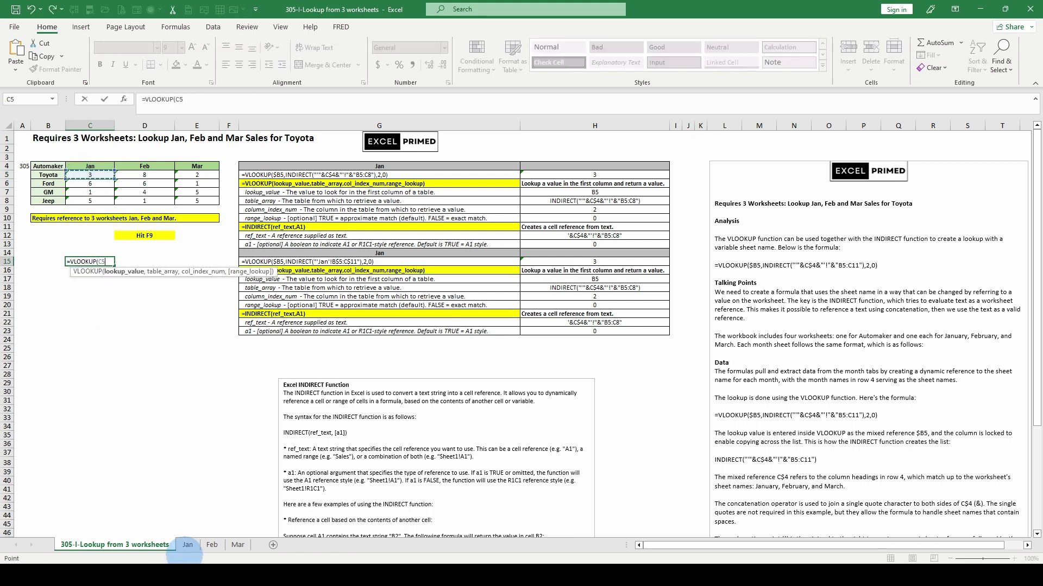
left_click(186, 545)
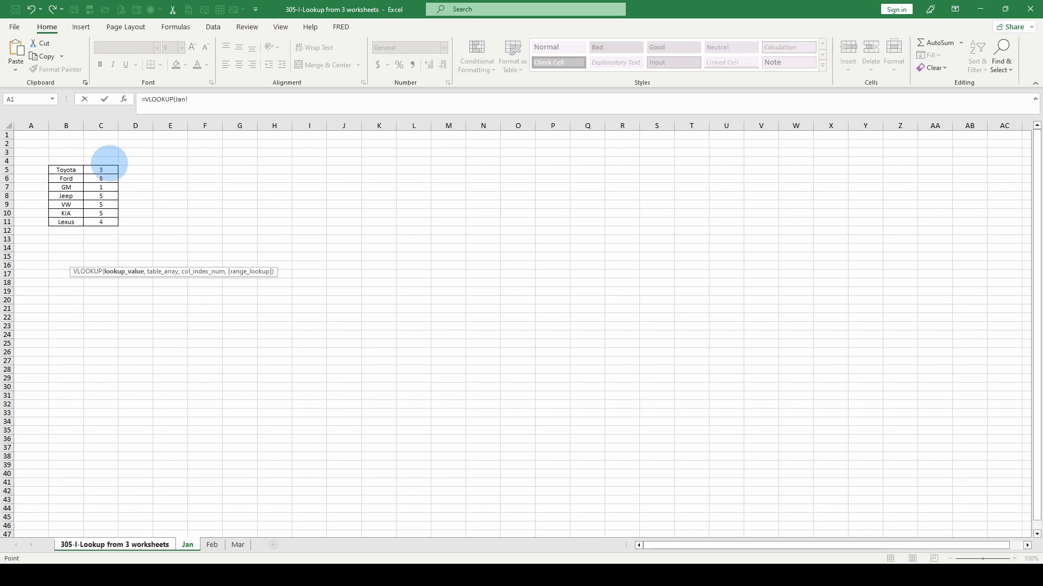
key("Escape")
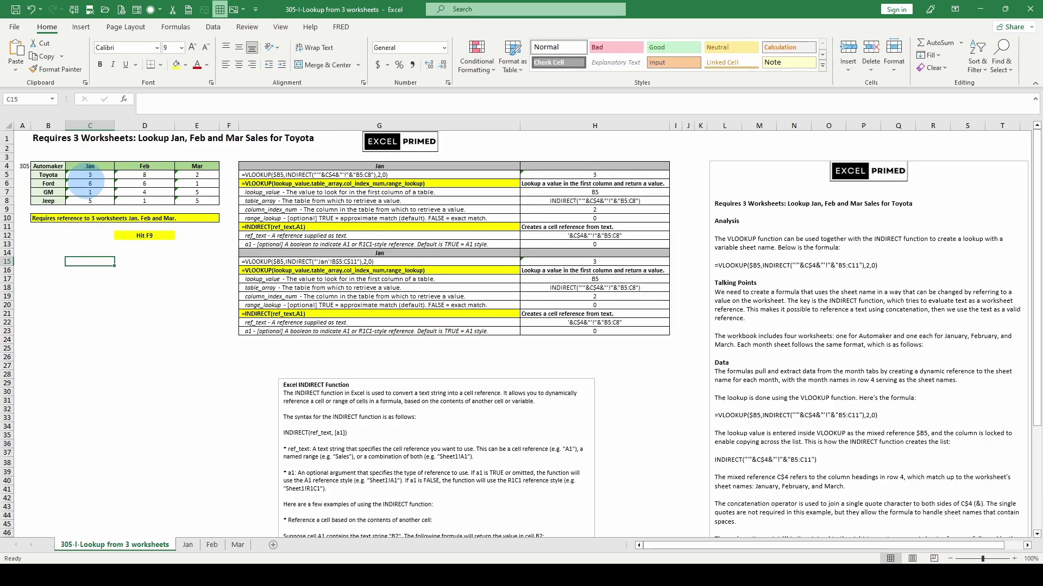
type("=")
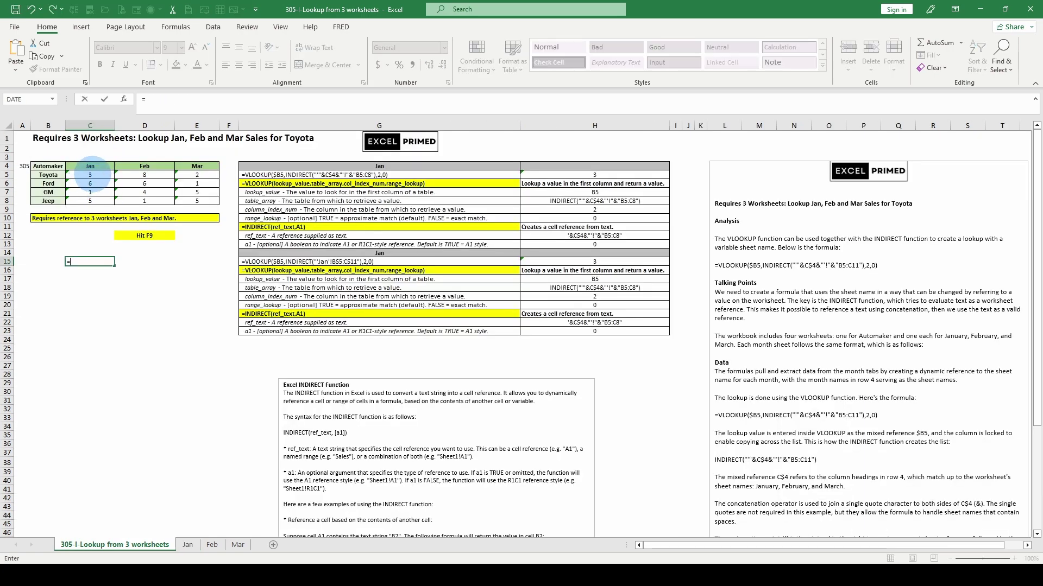
type("vlookup(")
left_click(79, 175)
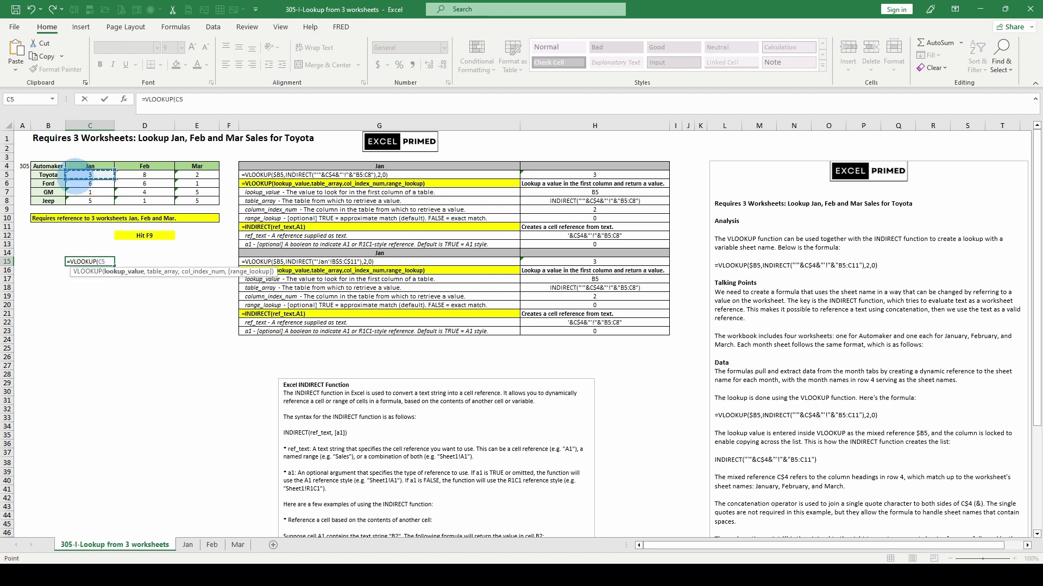
type(",")
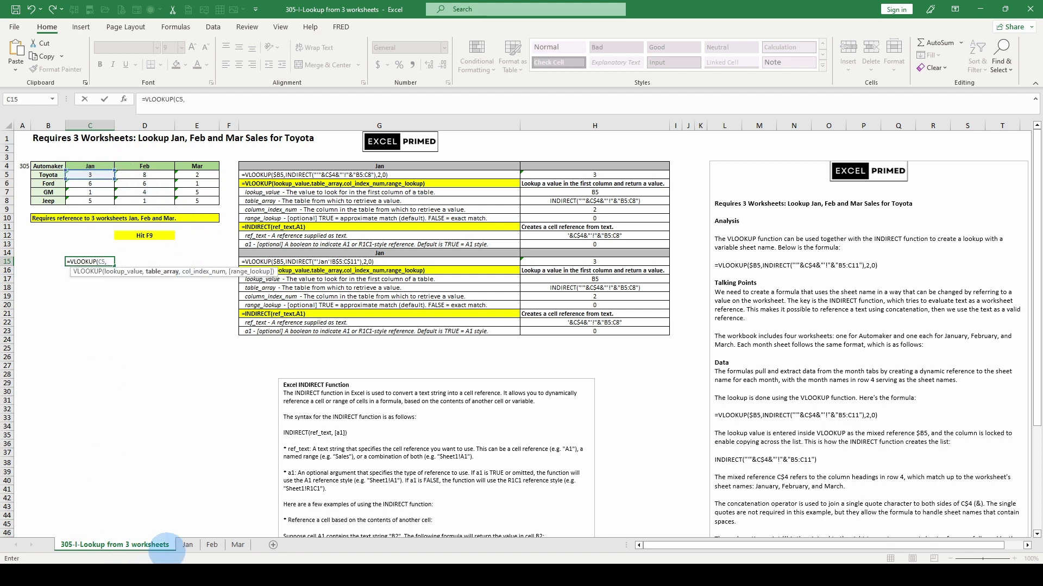
left_click(187, 544)
left_click(102, 169)
type(",")
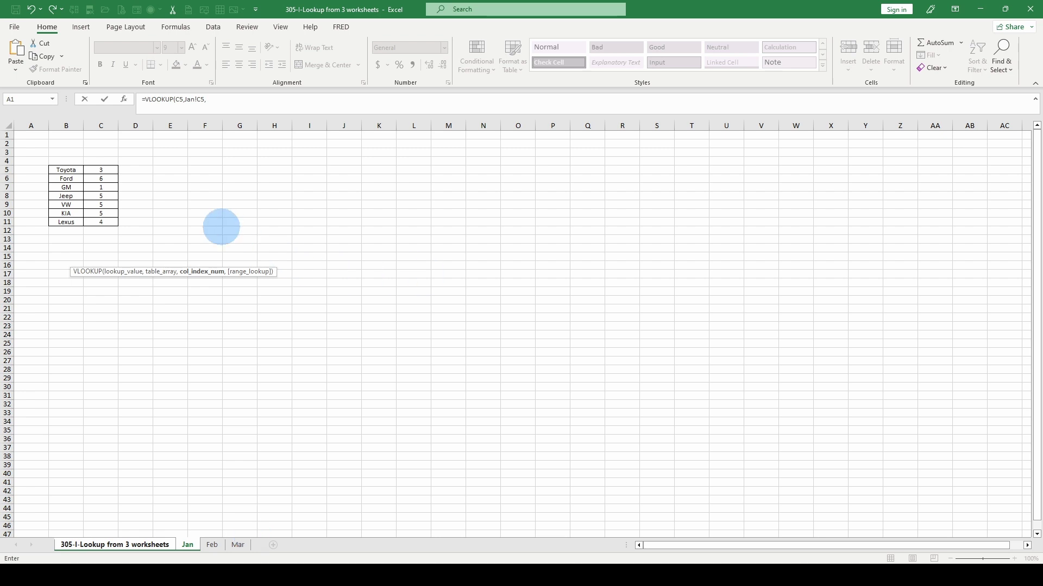
type("2")
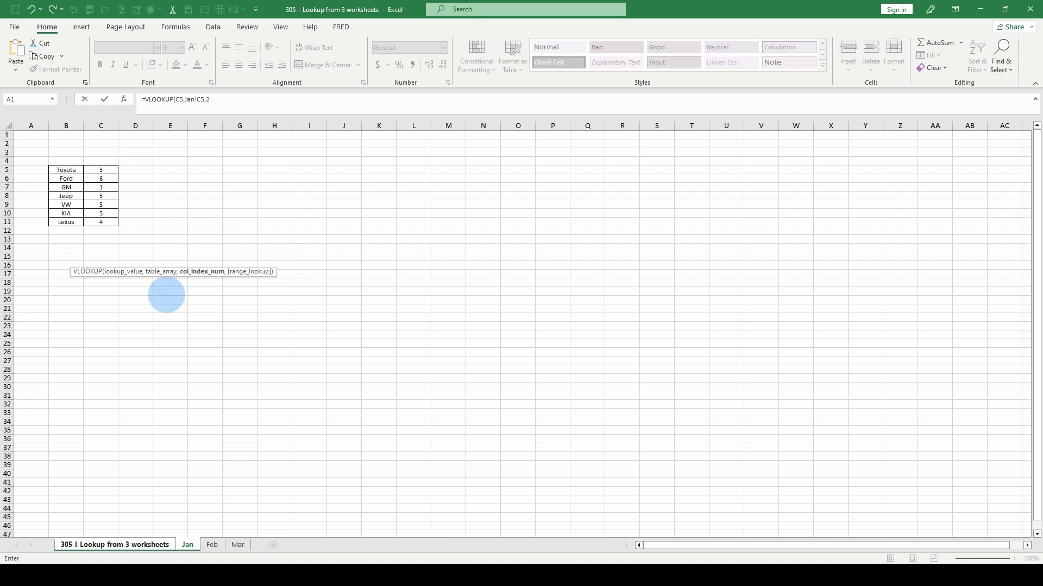
type(",0")
key("Return")
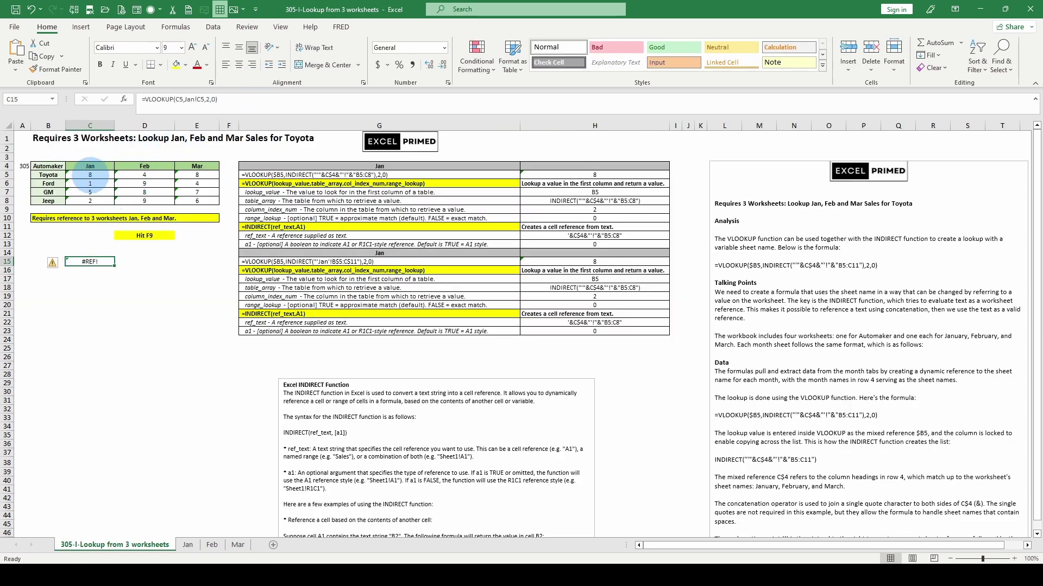
Change the VLOOKUP's Table_array to Jan!B5:C11 through the Function Arguments dialog
left_click_drag(184, 99, 205, 99)
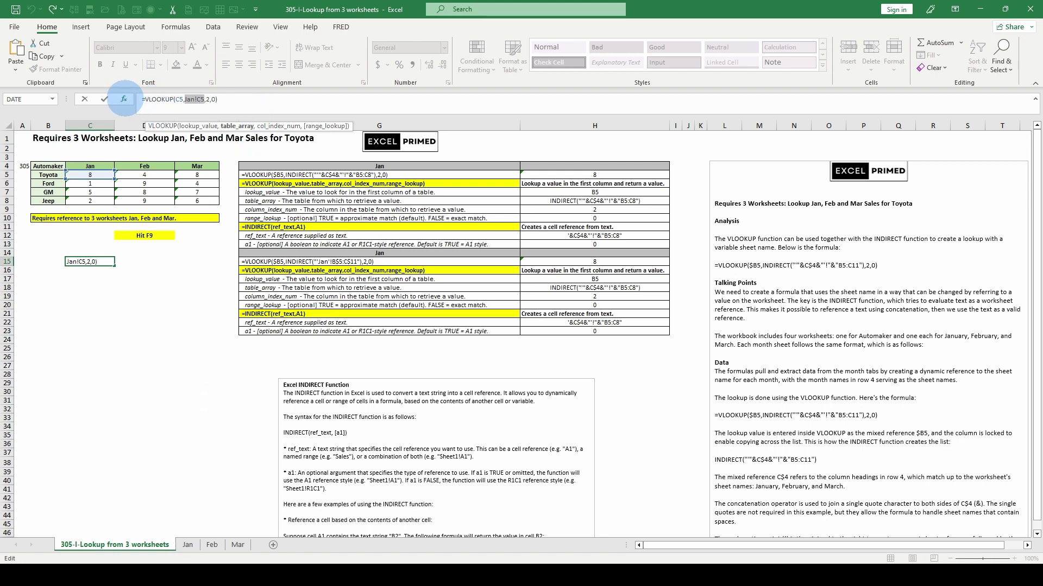
left_click(123, 99)
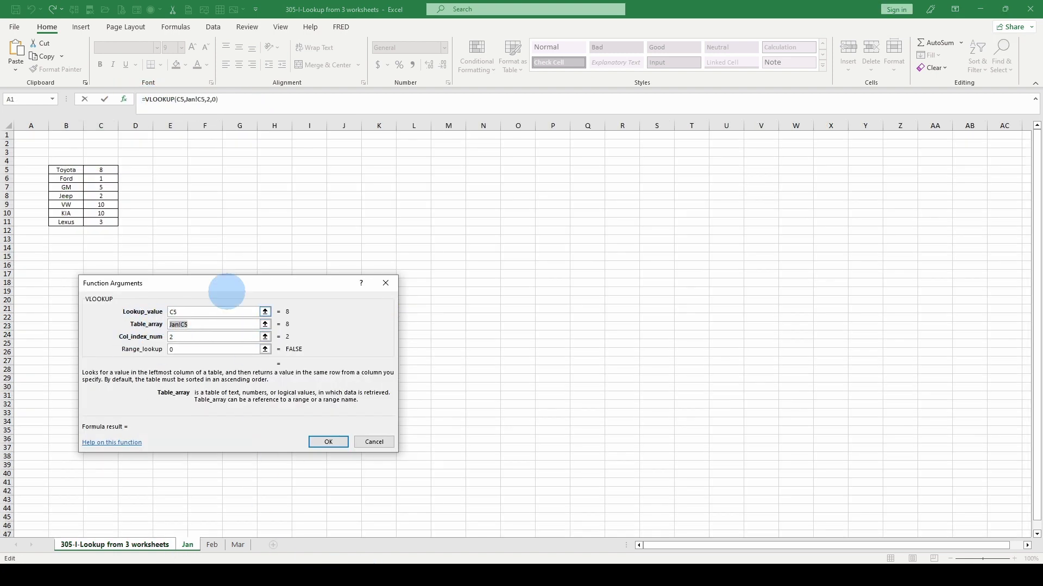
left_click_drag(66, 170, 105, 221)
key("Return")
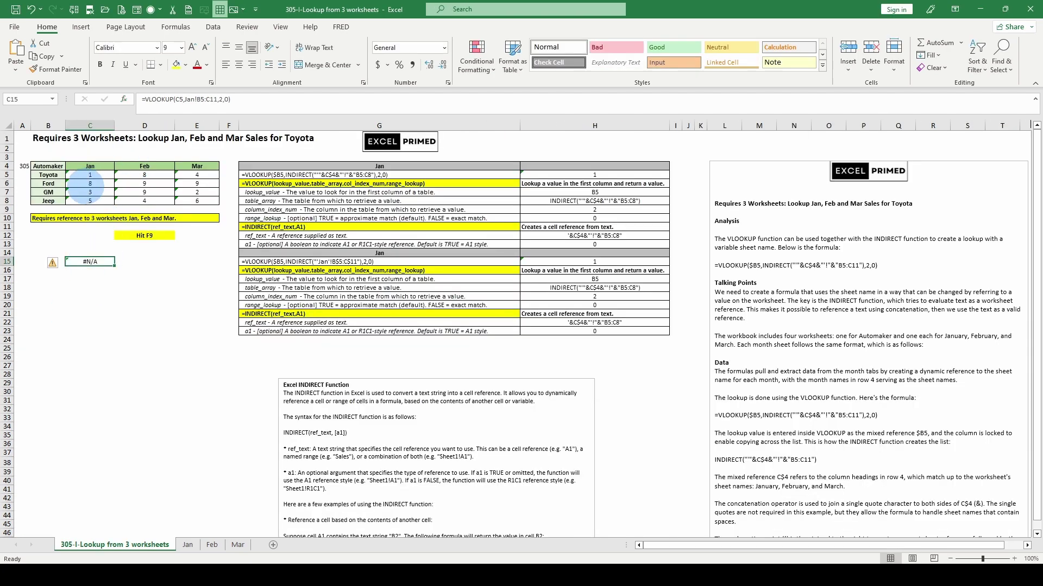
Change C15's lookup value from C5 to B5, giving =VLOOKUP(B5,Jan!B5:C11,2,0)
left_click(176, 99)
key("BackSpace")
type("B")
key("ctrl+Return")
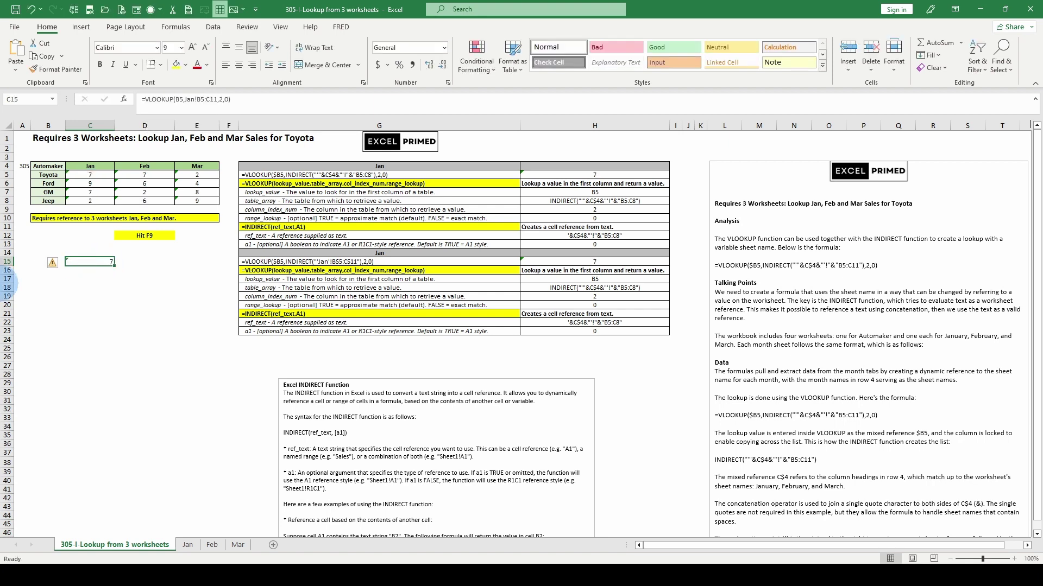
Clear C15:E20, then undo back to the single C15 lookup result
left_click_drag(81, 262, 193, 303)
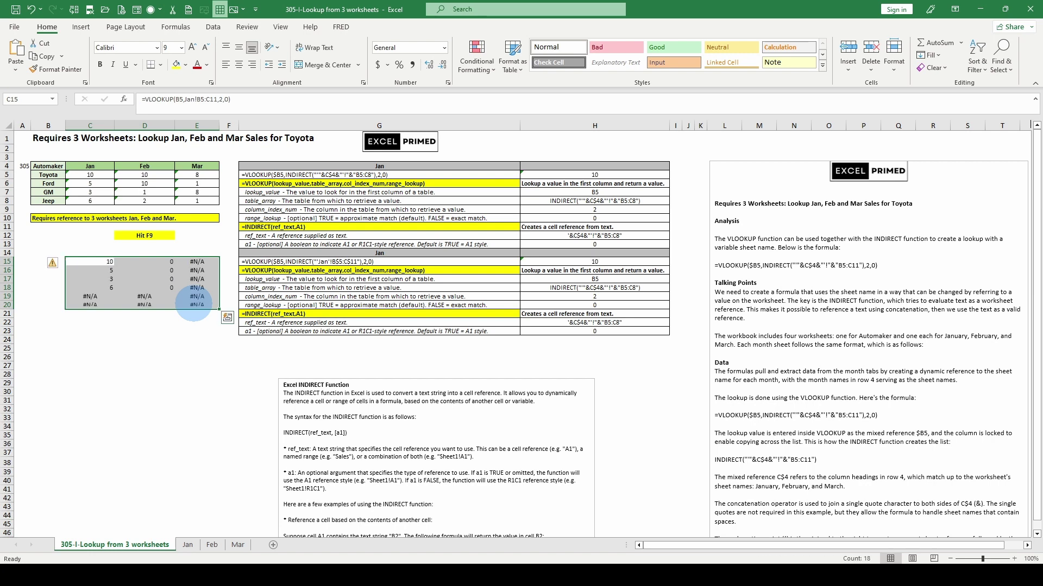
key("Delete")
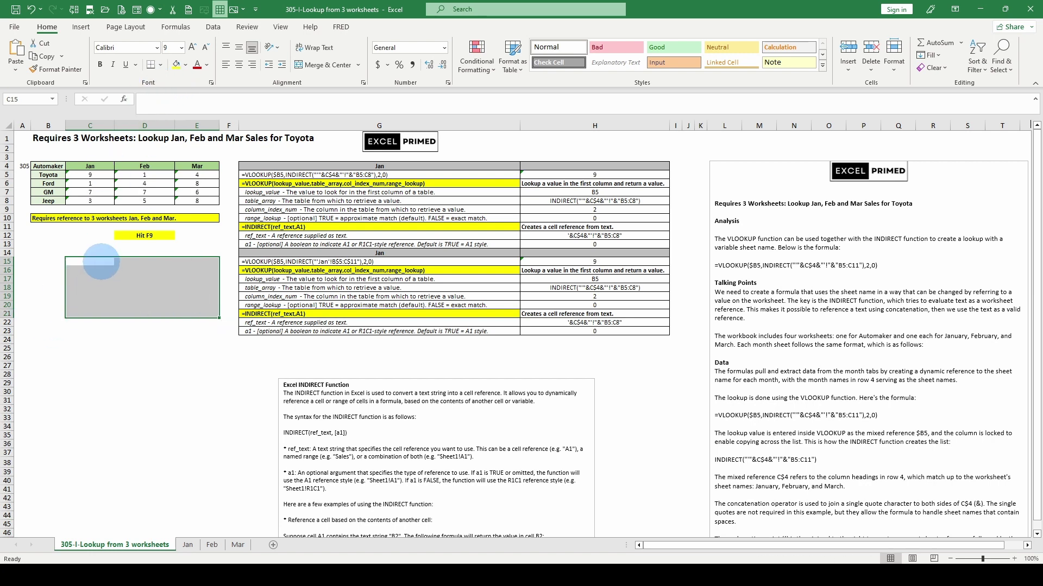
left_click(31, 9)
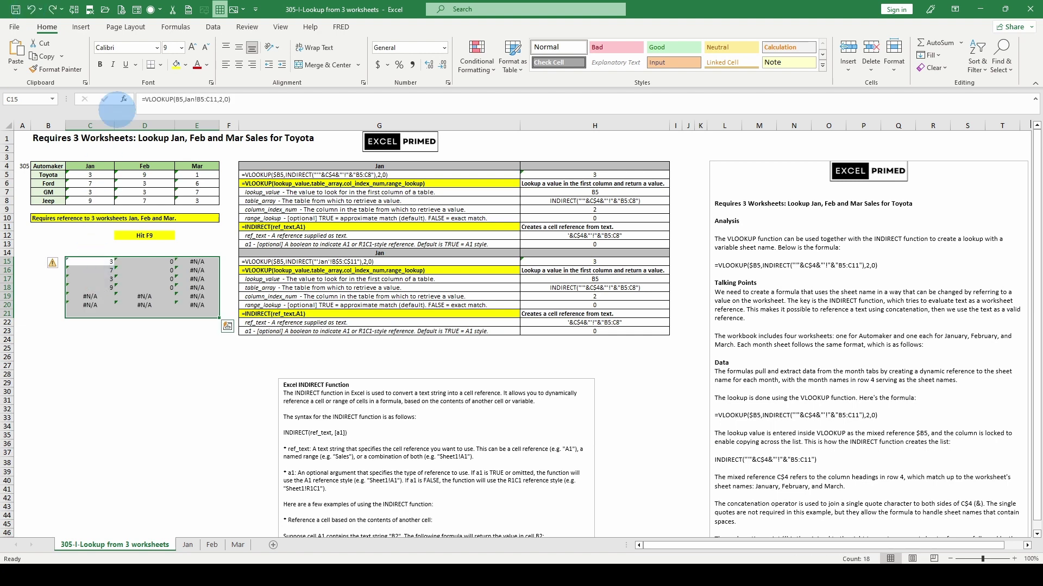
left_click(31, 9)
key("ctrl+z")
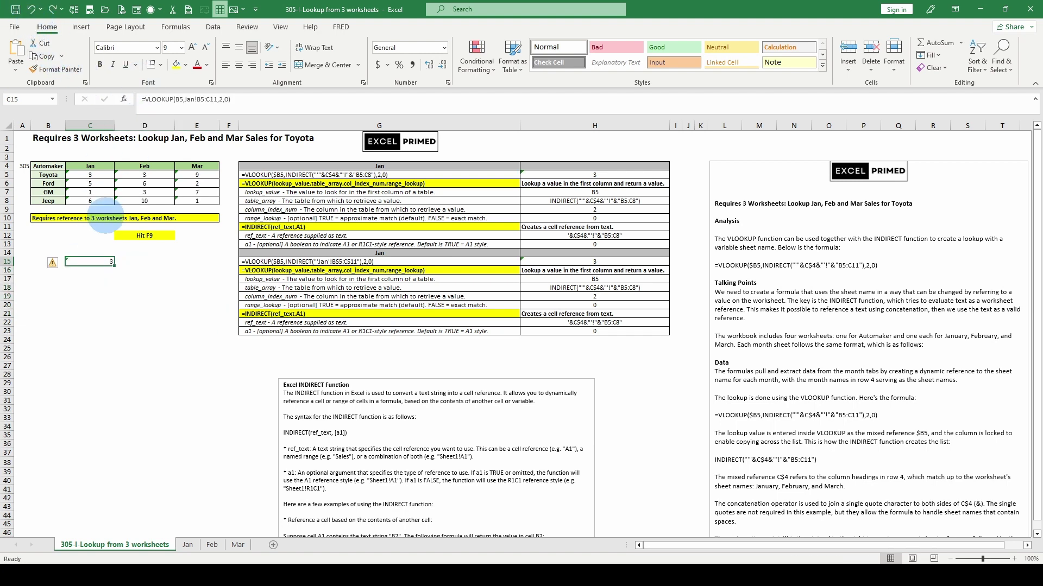
Delete the test formula from C15 and inspect C5's VLOOKUP/INDIRECT formula
left_click(174, 99)
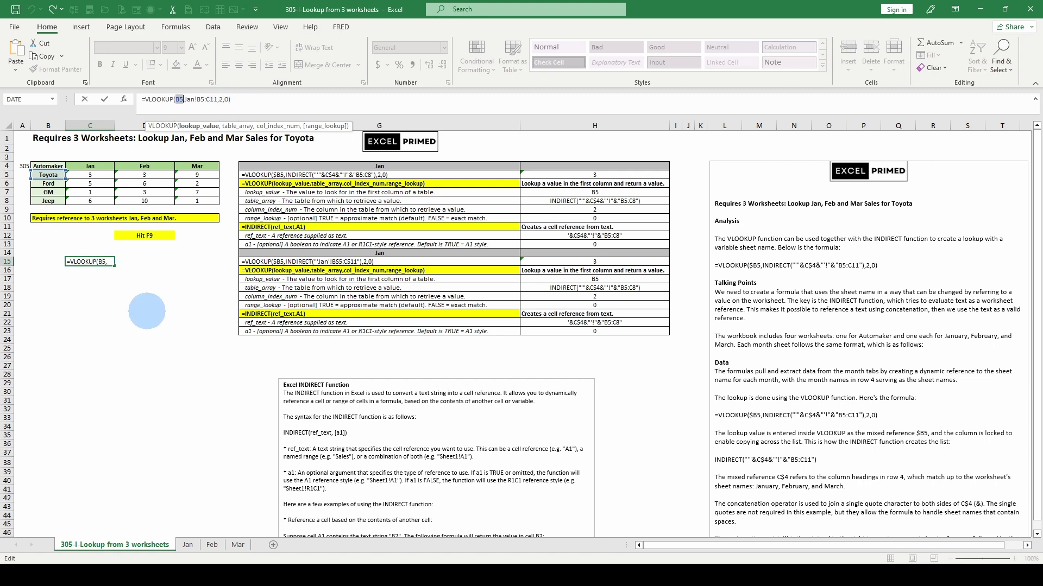
key("Escape")
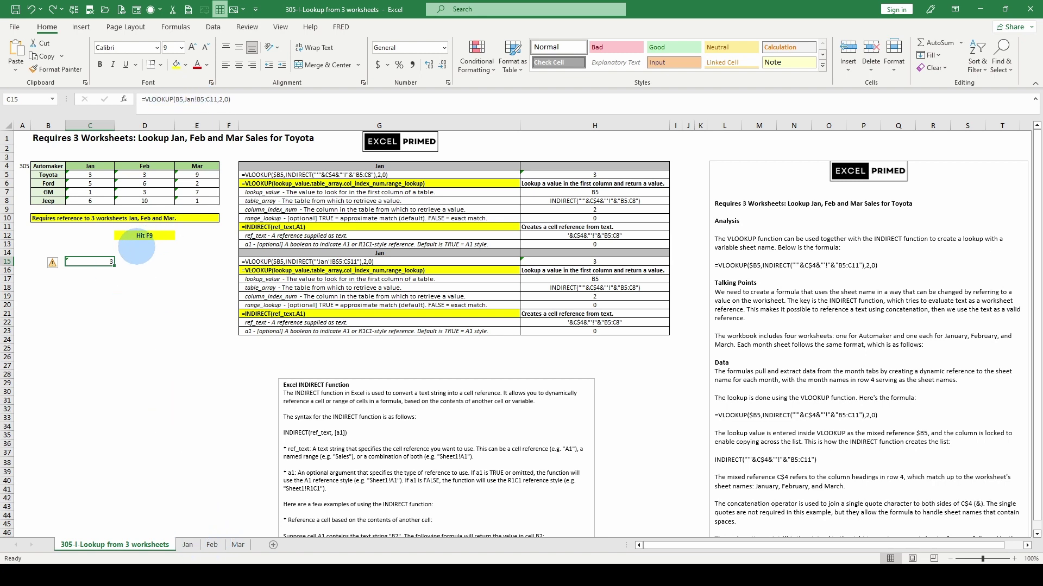
key("Delete")
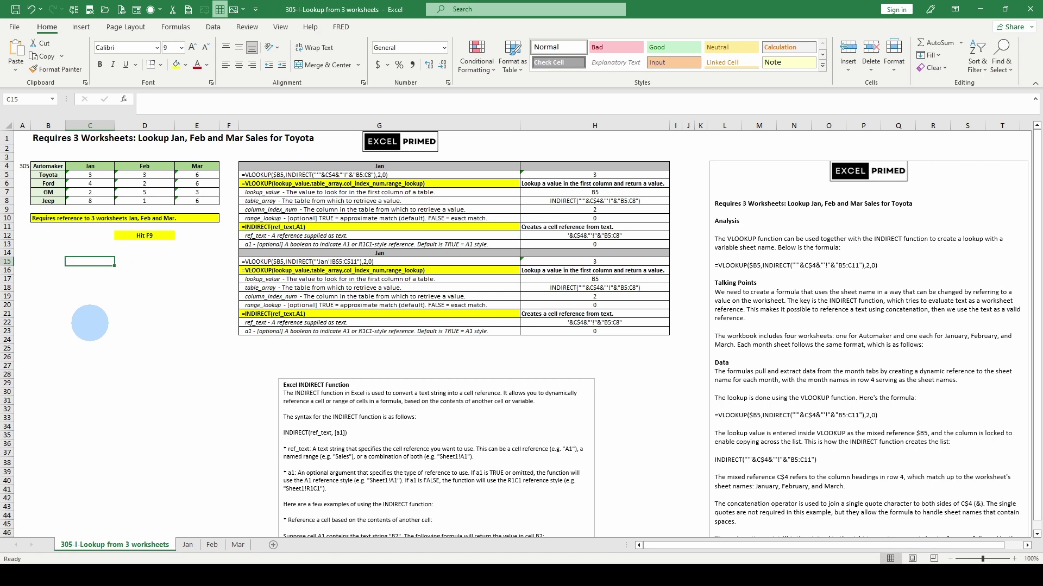
left_click(89, 176)
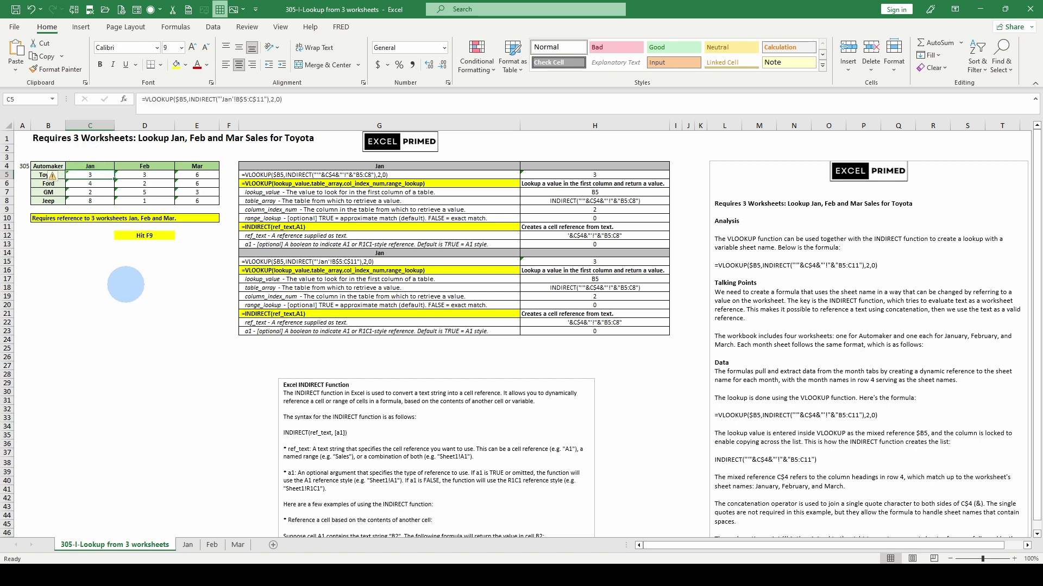
scroll(817, 323, "down", 3)
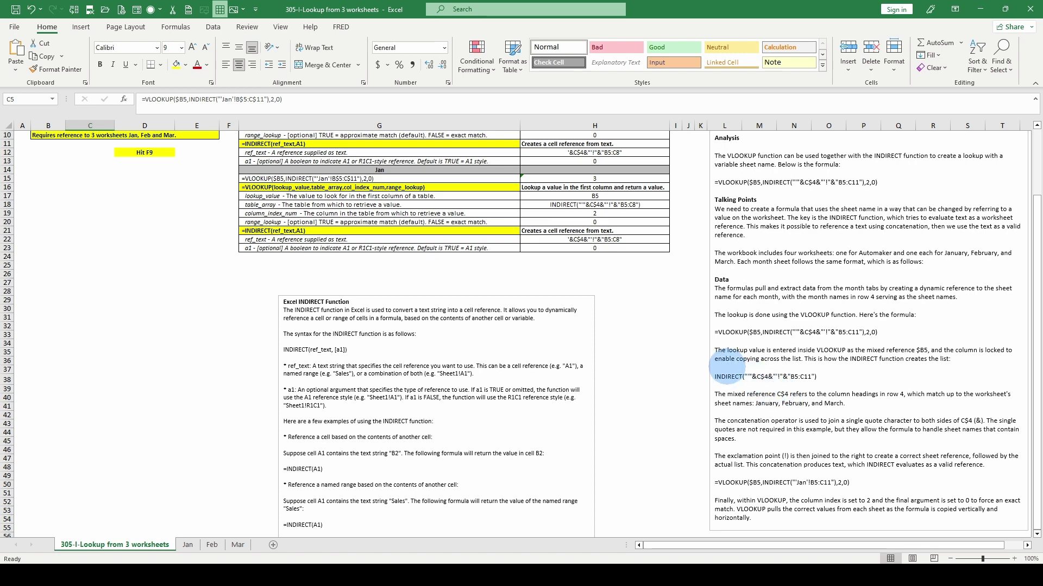
scroll(725, 366, "up", 2)
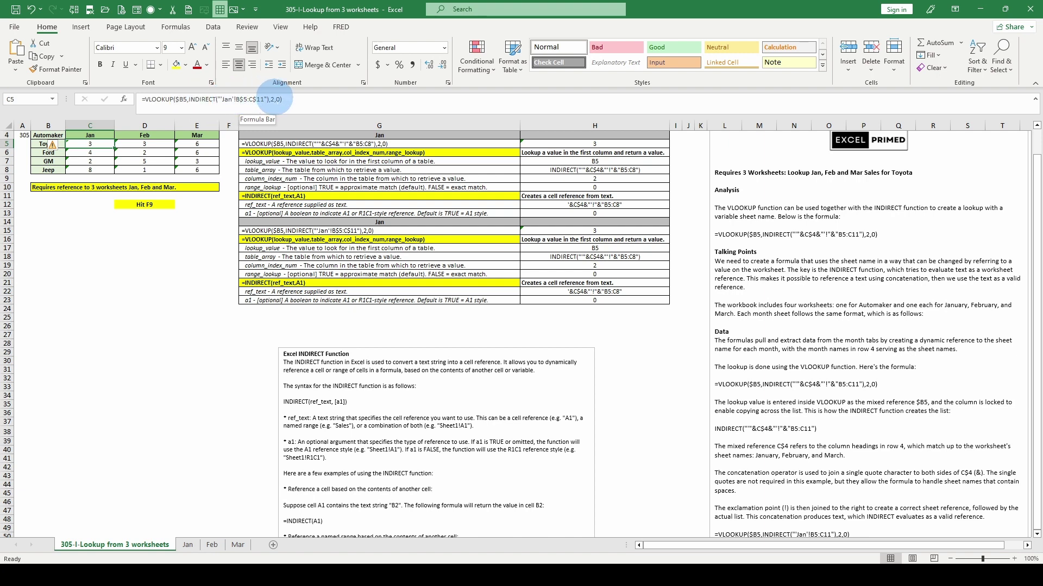
Copy C5's lookup formula text into cell C16
key("F2")
left_click_drag(142, 98, 297, 98)
right_click(298, 99)
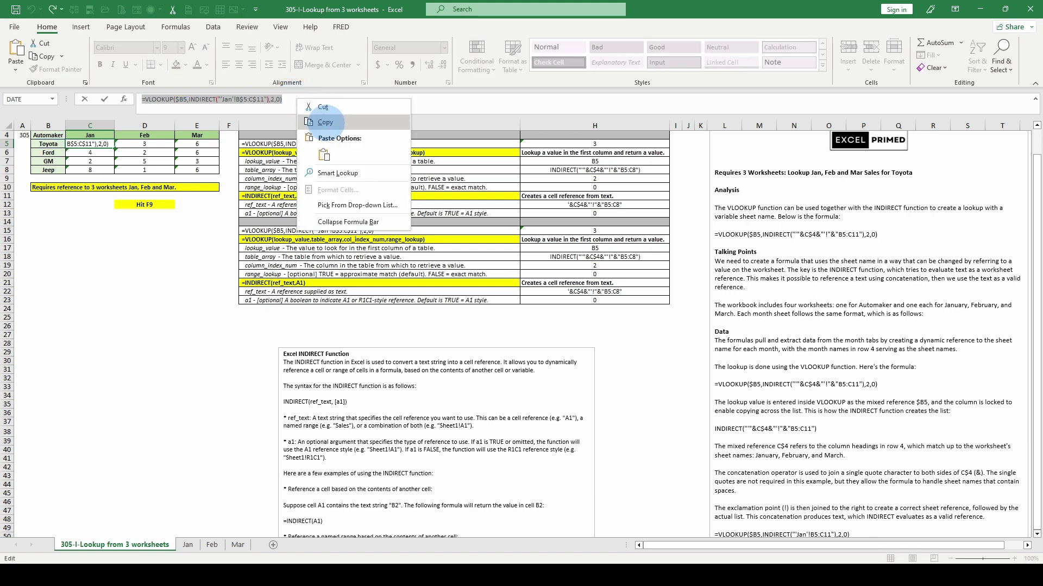
left_click(324, 123)
key("Escape")
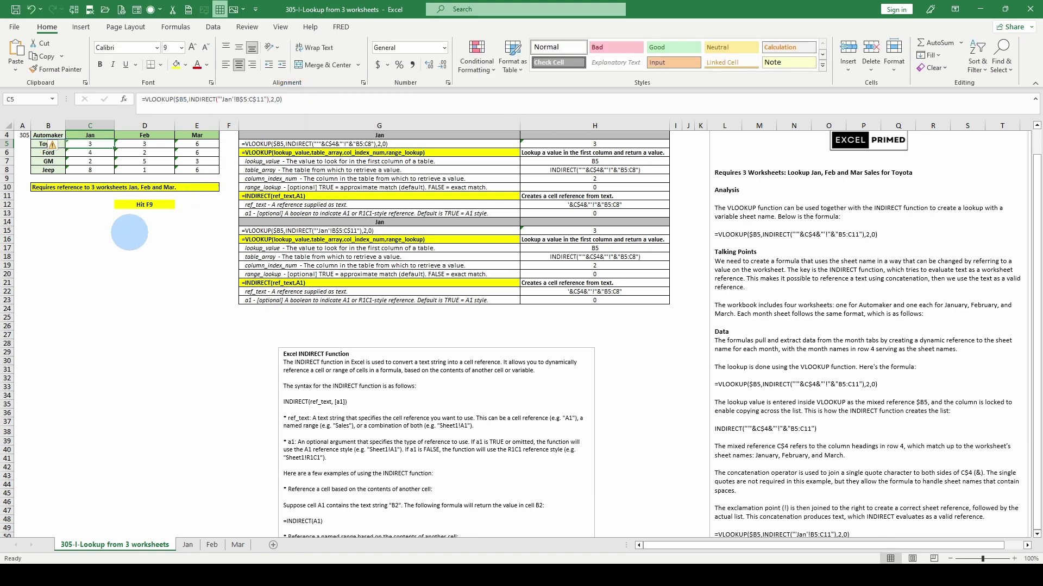
left_click(89, 237)
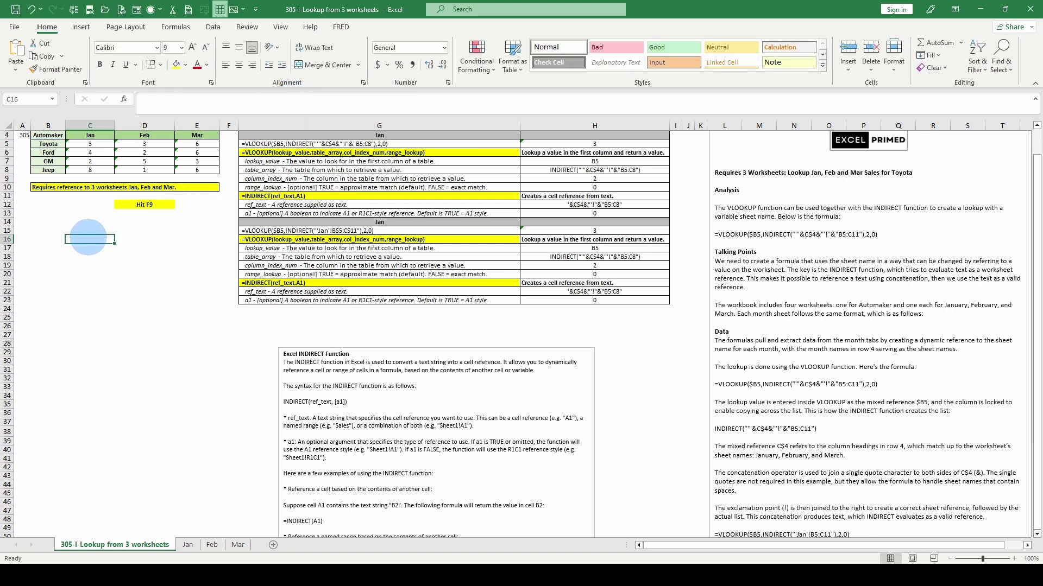
key("ctrl+v")
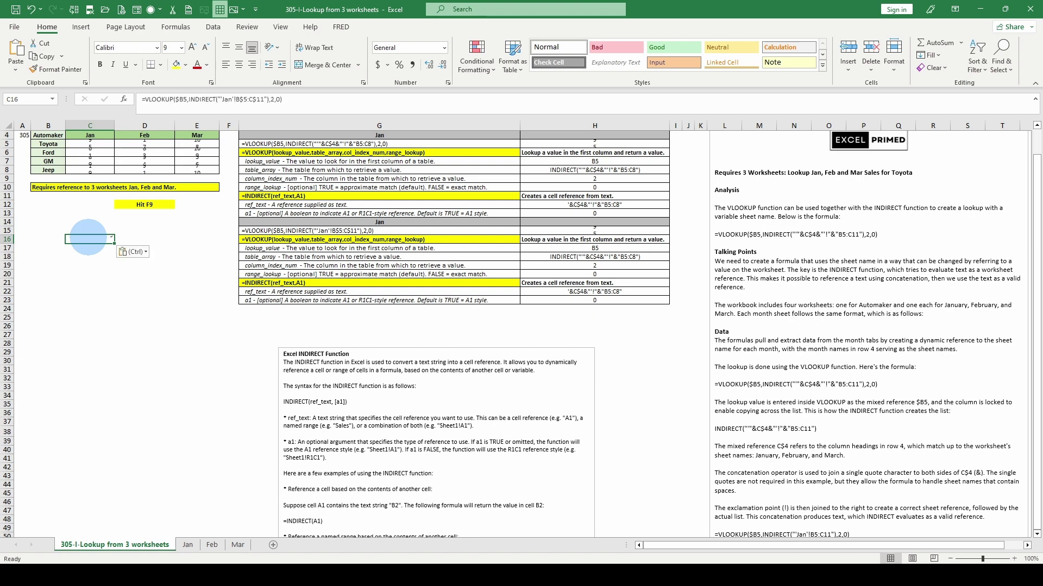
Remove INDIRECT(" from C16's formula and fill it across to E16
double_click(200, 100)
left_click_drag(209, 99, 219, 100)
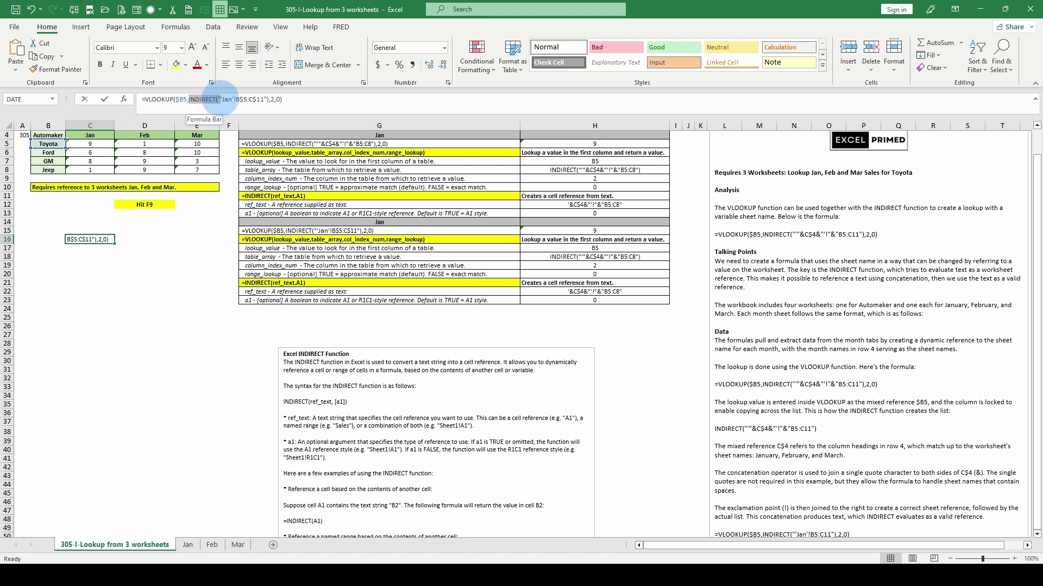
key("Delete")
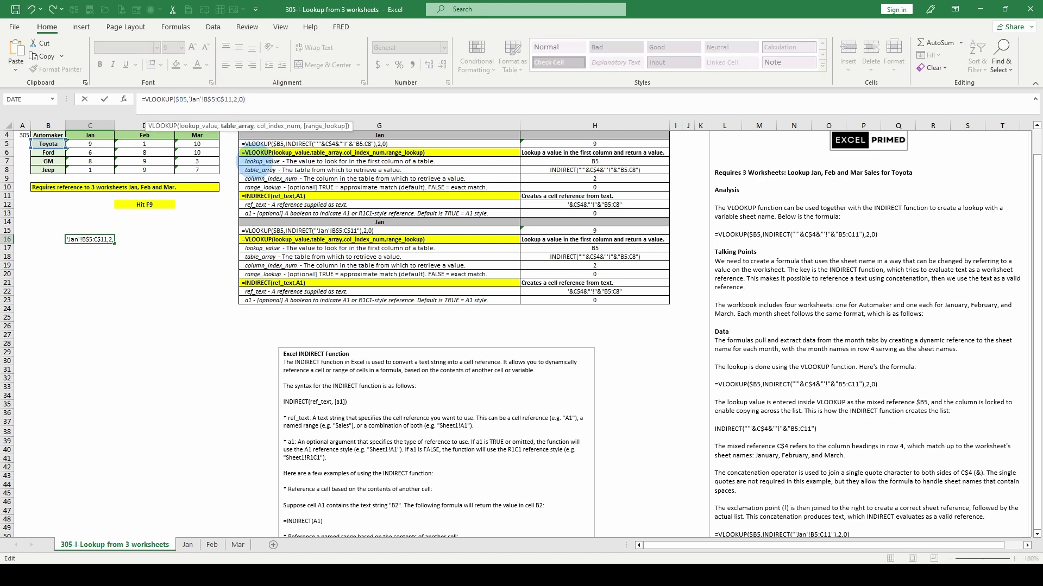
left_click(88, 236)
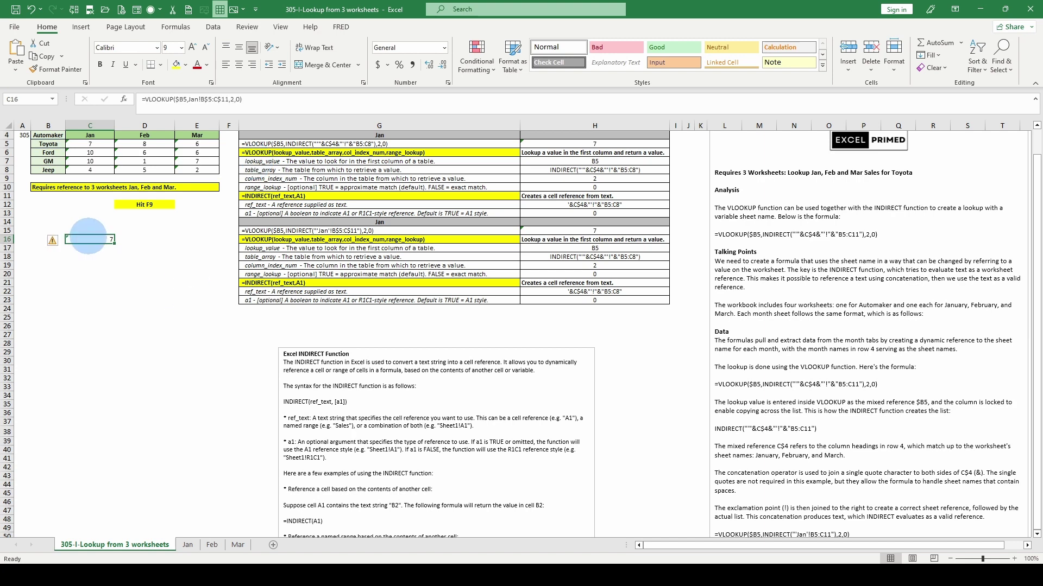
left_click_drag(95, 237, 174, 236)
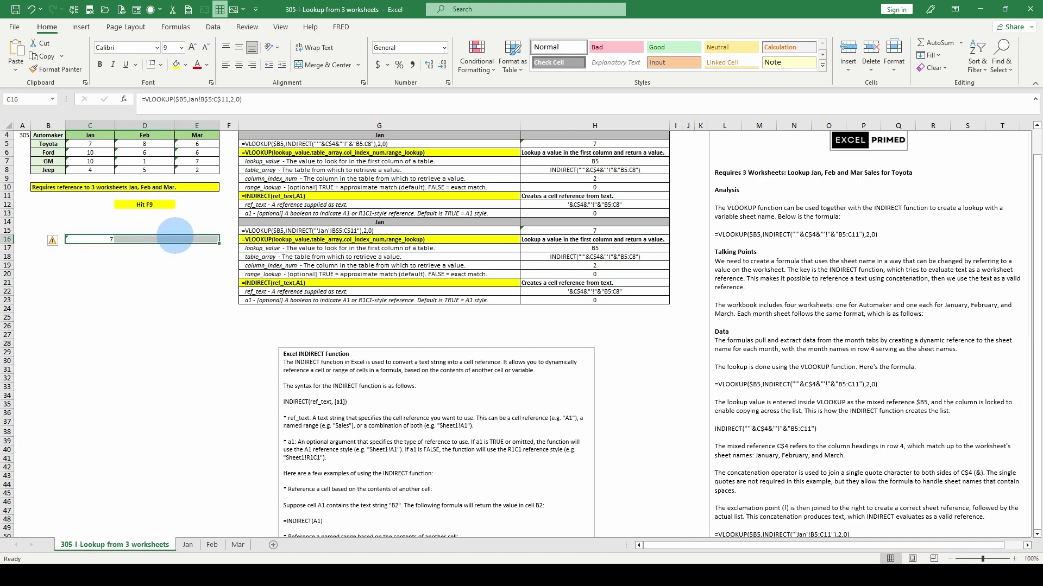
key("ctrl+r")
scroll(175, 237, "up", 1)
After checking the Feb and Mar sheets, switch D16's lookup from Jan to Feb
left_click(212, 544)
left_click(236, 545)
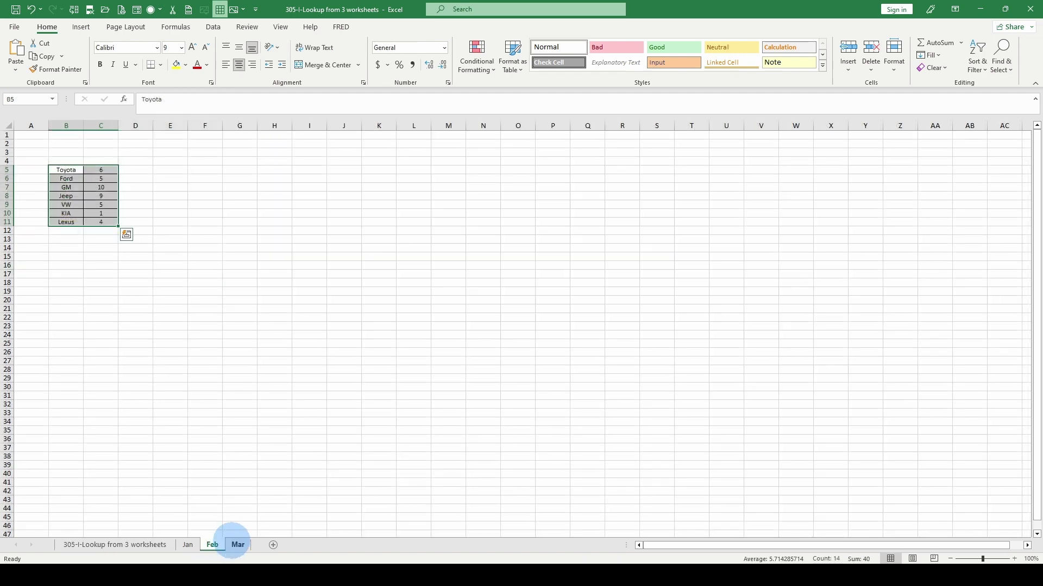
left_click(114, 545)
left_click(152, 268)
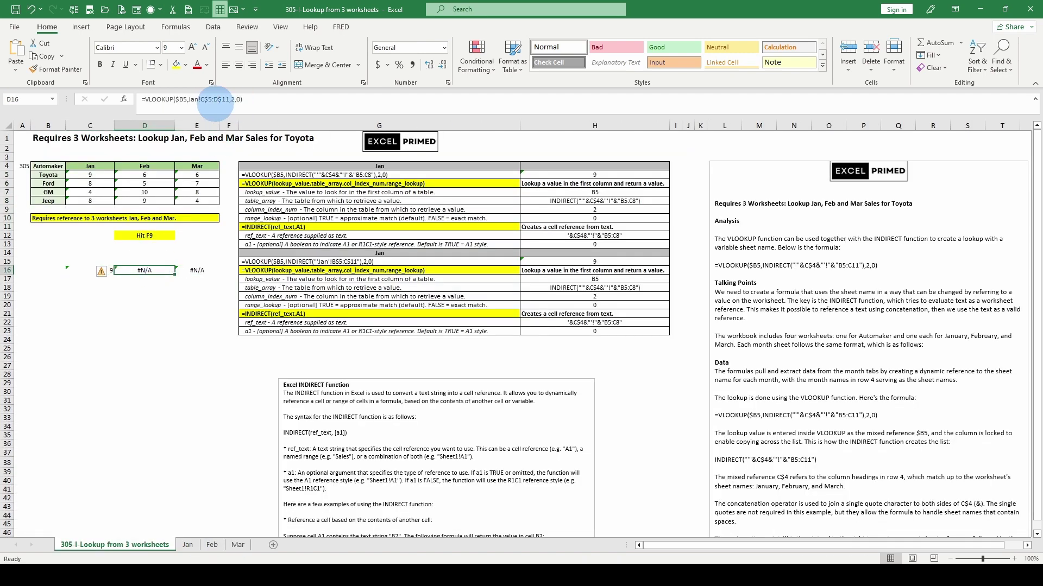
double_click(192, 99)
type("Feb")
left_click(143, 270)
left_click(92, 271)
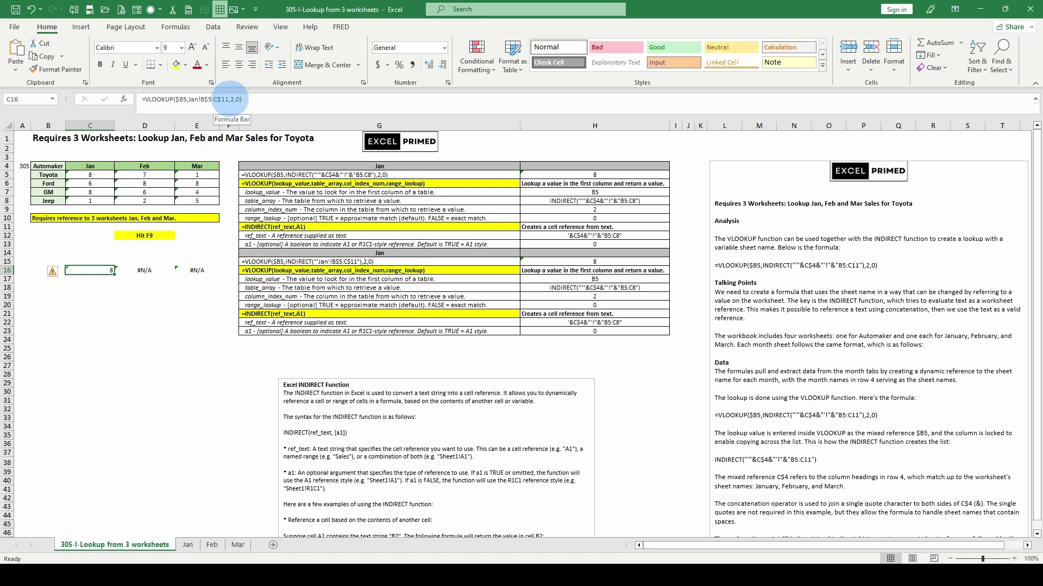
left_click(133, 269)
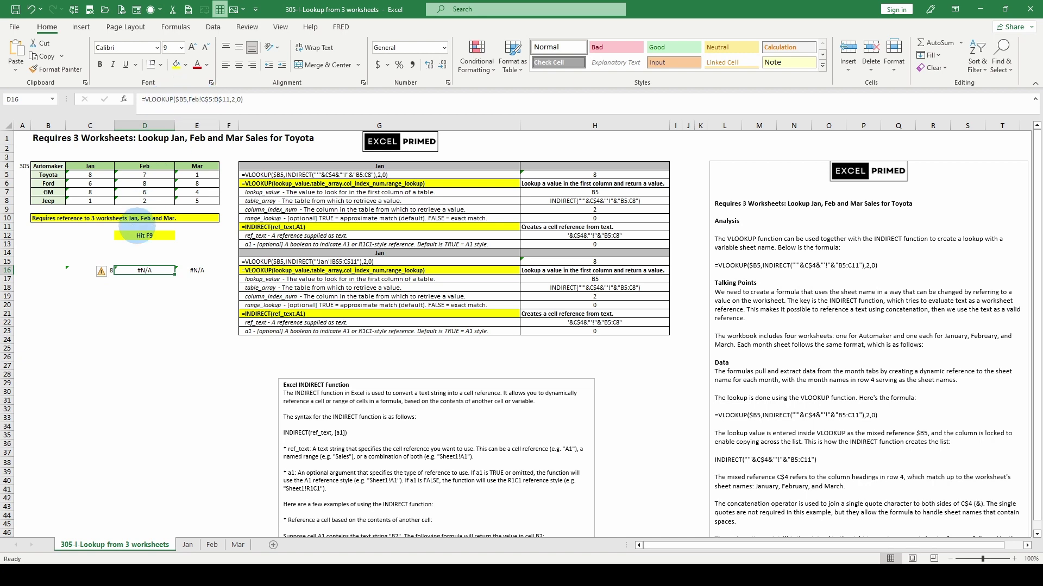
Clear the test formulas in C16:E16 and reselect C5
left_click_drag(87, 270, 185, 270)
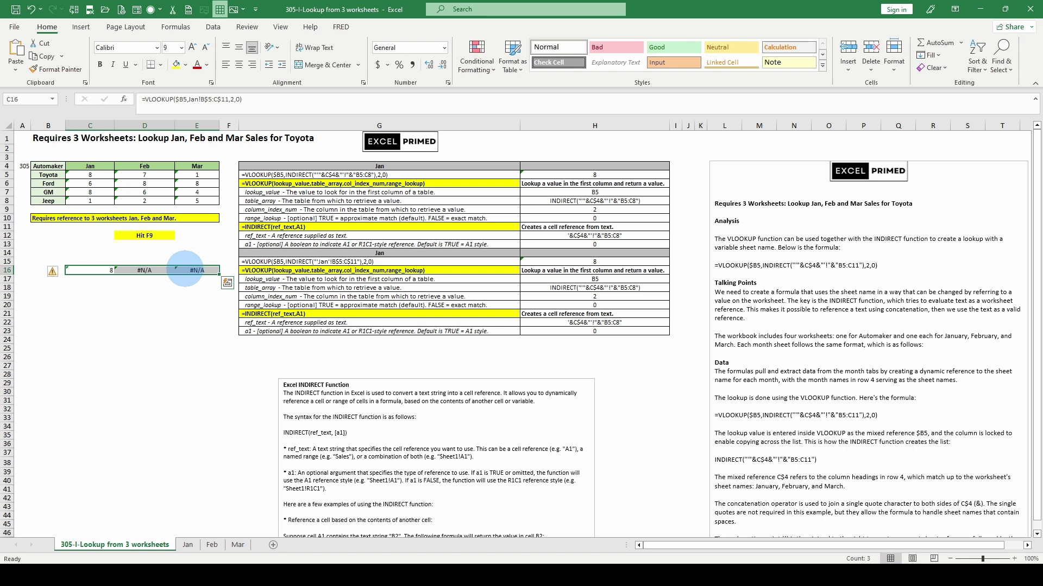
key("Delete")
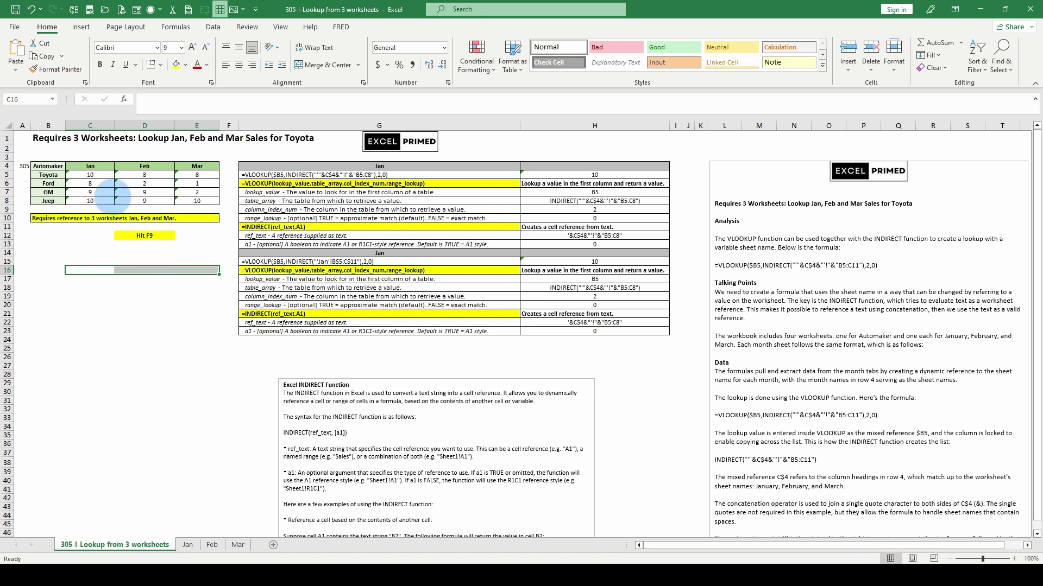
left_click(93, 174)
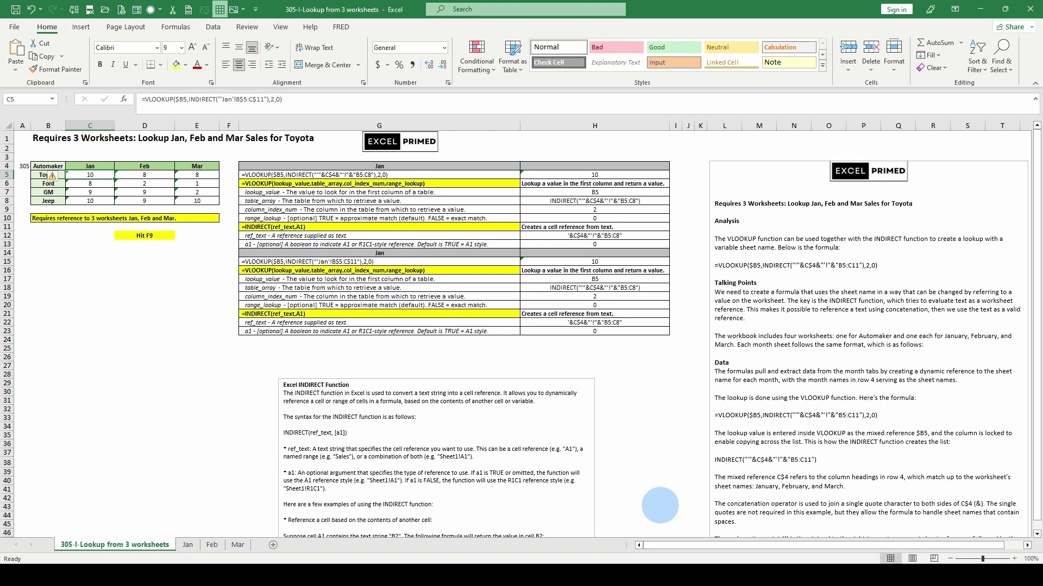
scroll(877, 476, "down", 4)
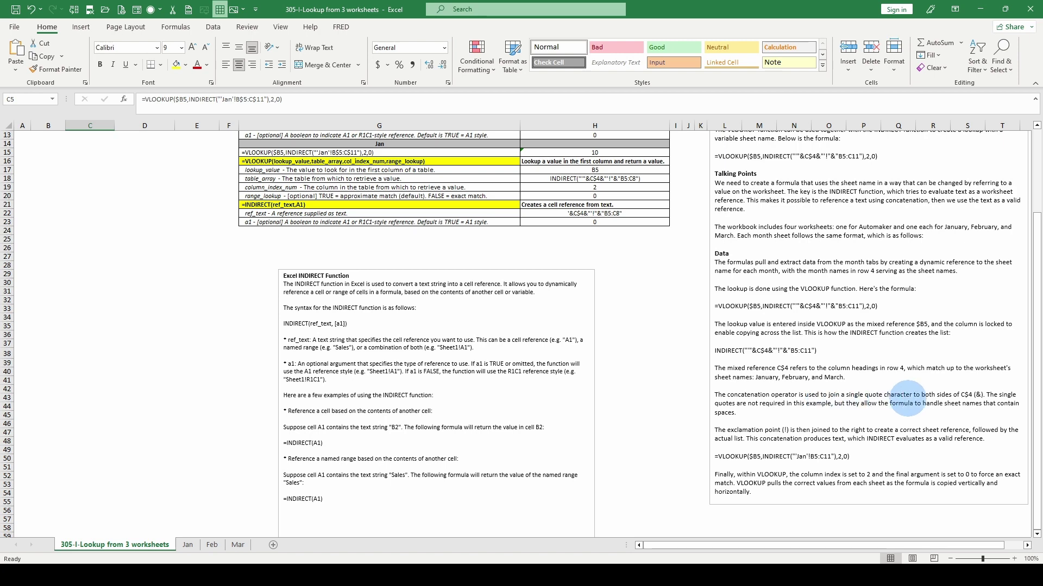
left_click(921, 395)
scroll(104, 356, "up", 4)
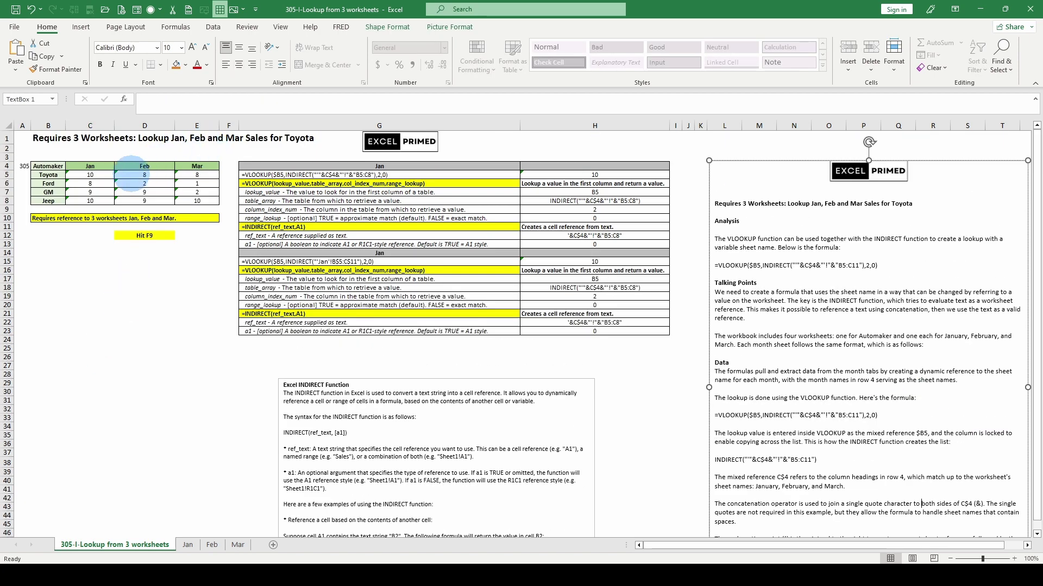
left_click(100, 175)
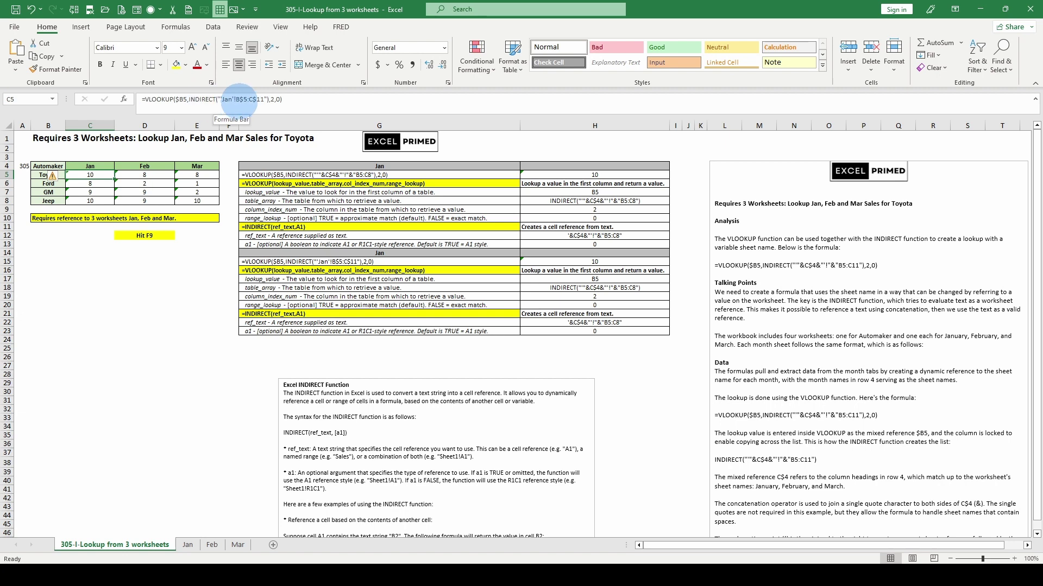
scroll(754, 460, "down", 3)
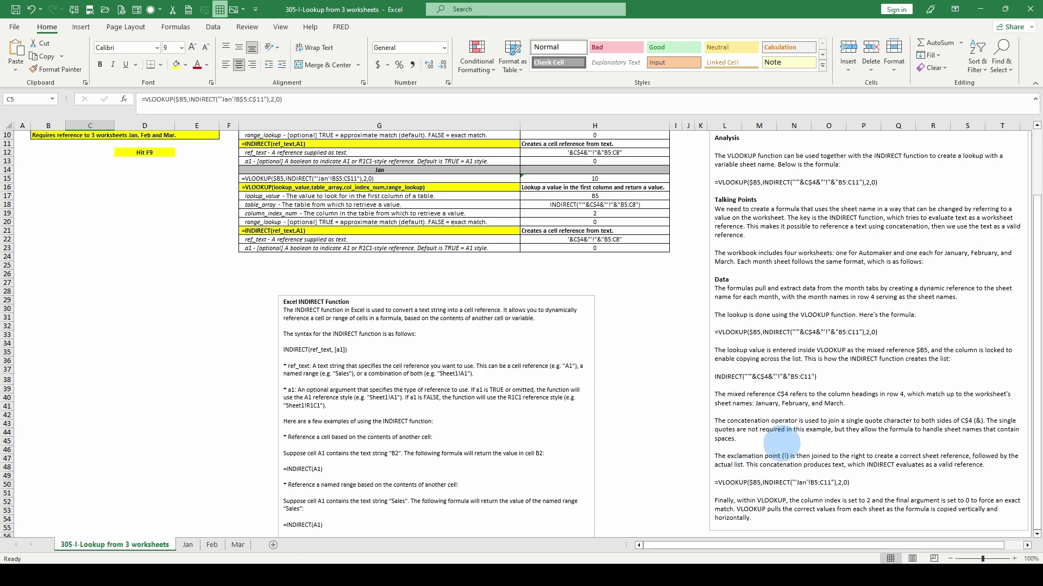
scroll(794, 435, "up", 3)
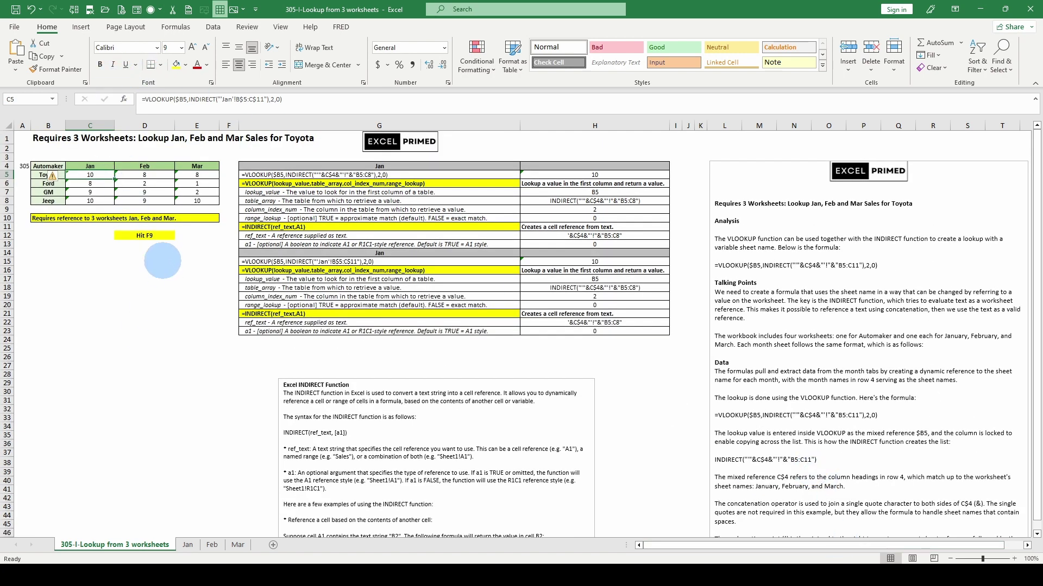
left_click(157, 254)
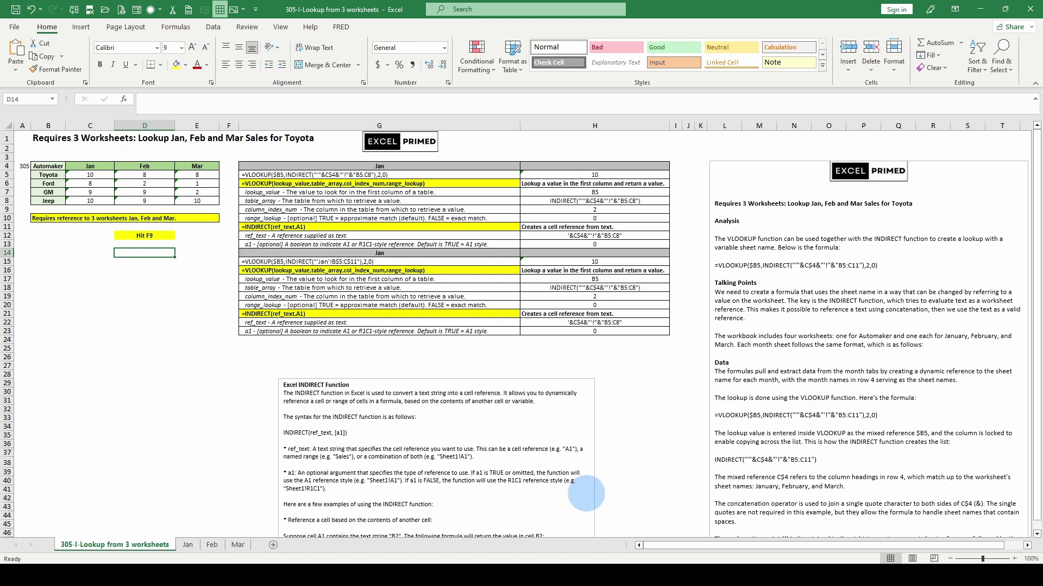
scroll(543, 478, "down", 5)
scroll(546, 472, "up", 5)
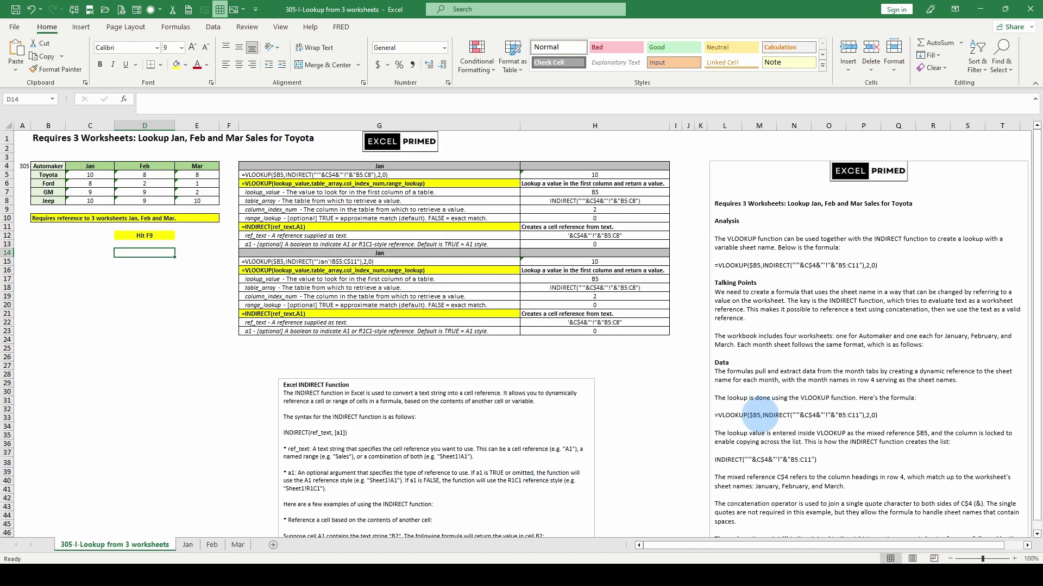
scroll(535, 442, "down", 4)
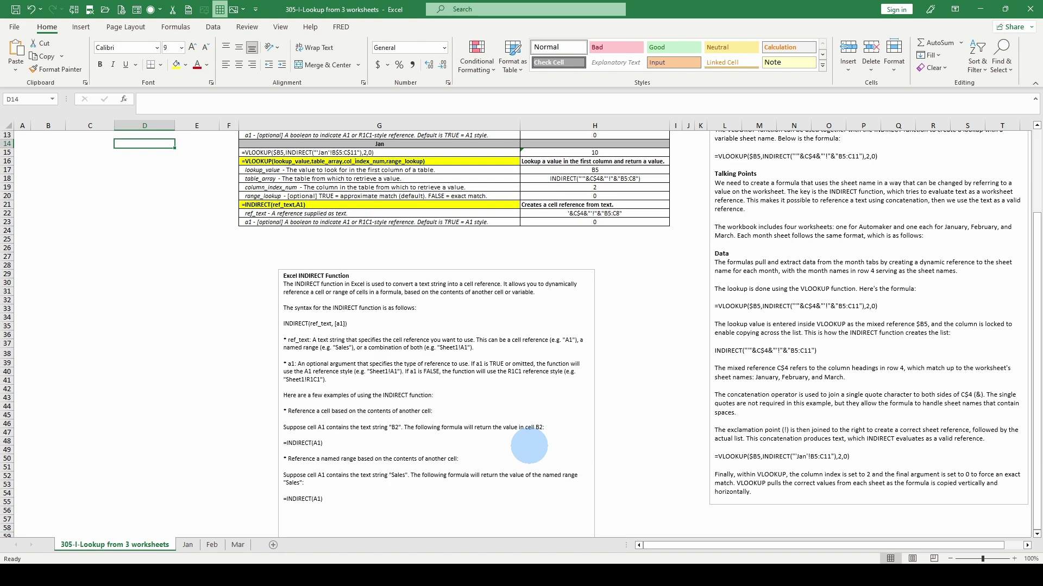
scroll(529, 446, "up", 4)
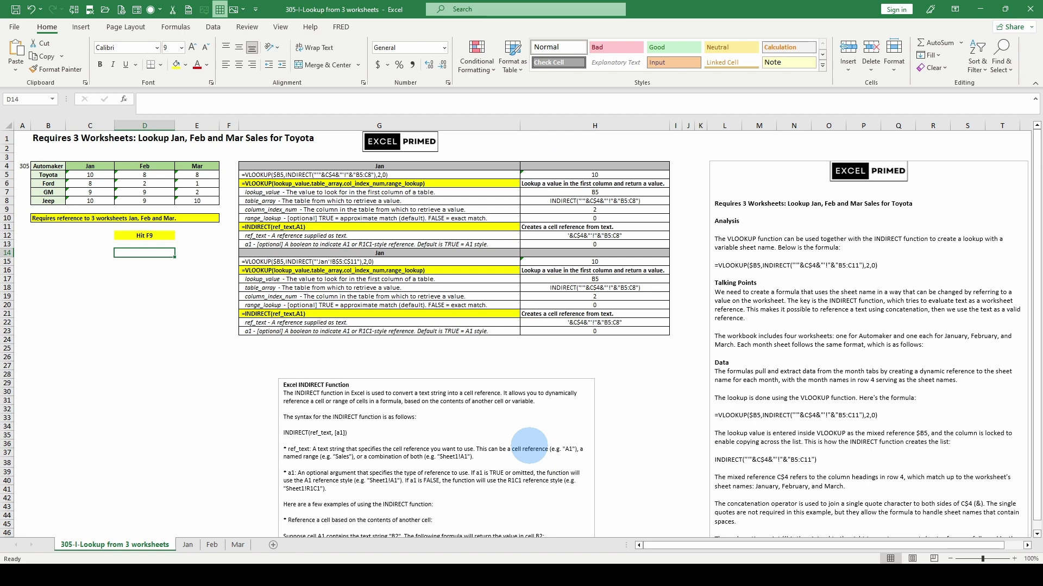
left_click(148, 172)
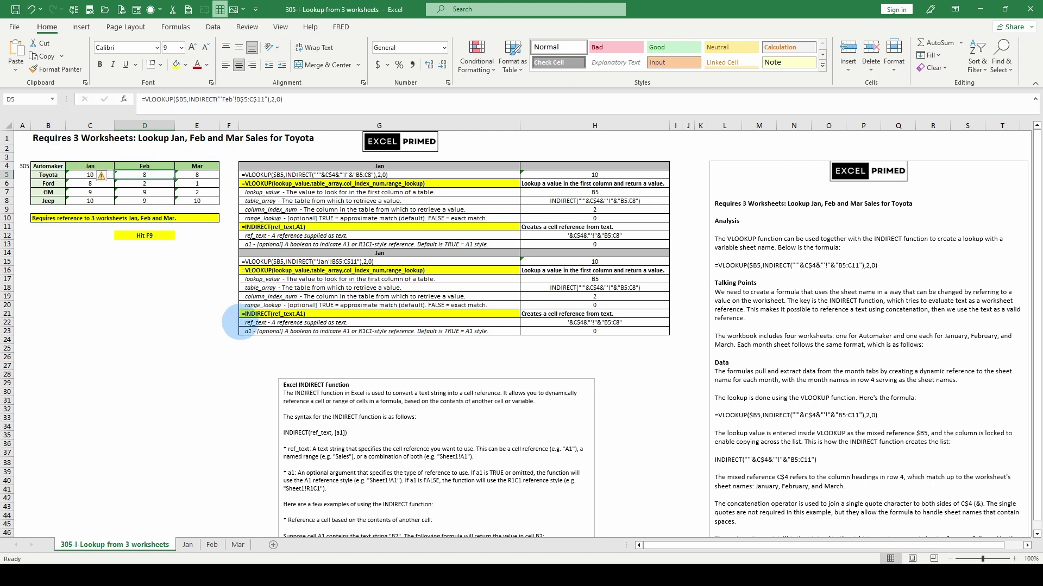
scroll(303, 326, "down", 7)
scroll(302, 326, "up", 7)
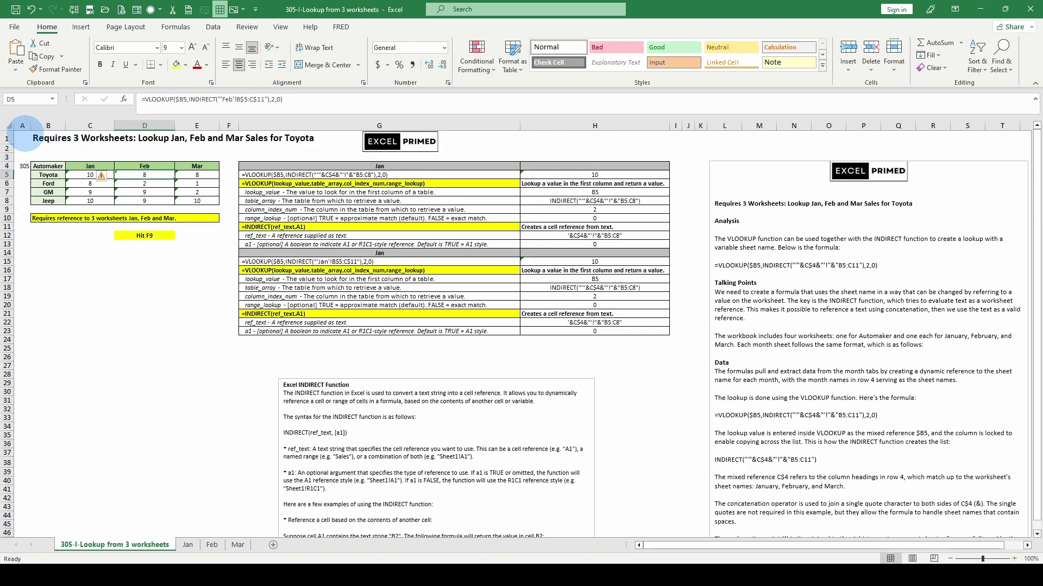
Enter superfreak in A1 and change C5's INDIRECT range to "A1"
left_click(22, 138)
type("superf")
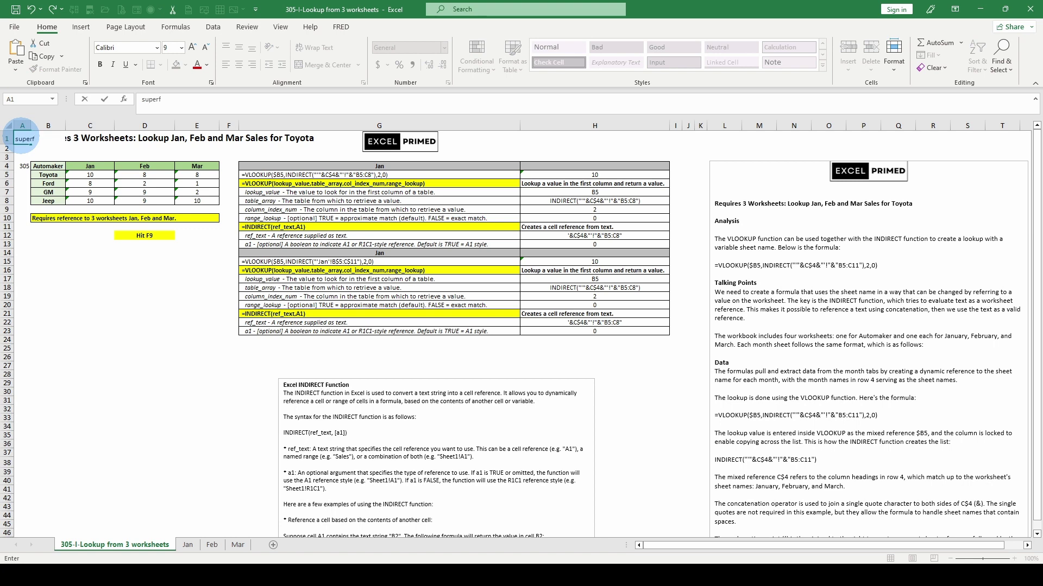
key("Return")
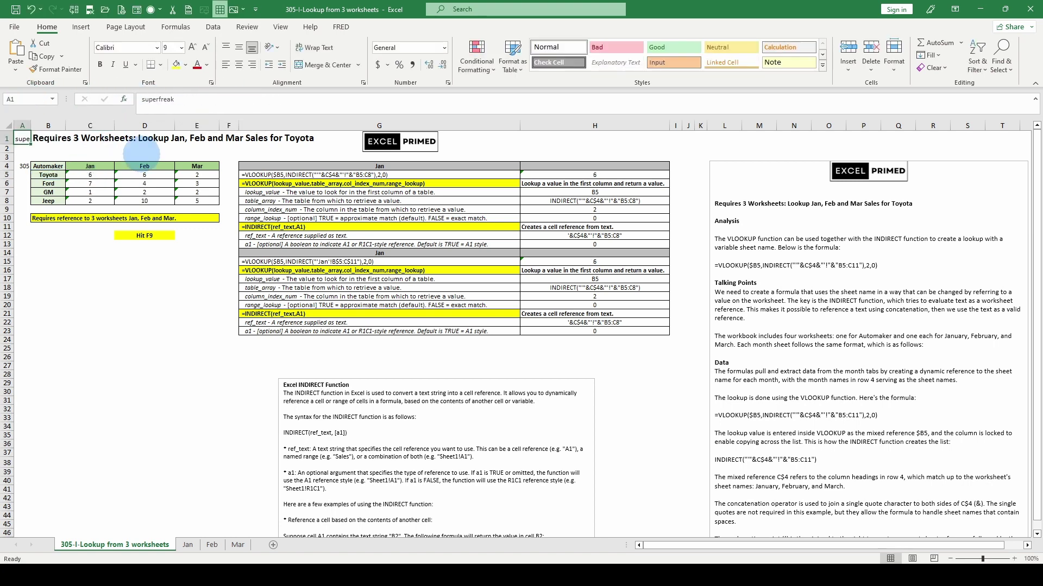
left_click(90, 175)
left_click_drag(218, 99, 265, 100)
left_click(232, 99)
type("A\"),2,0")
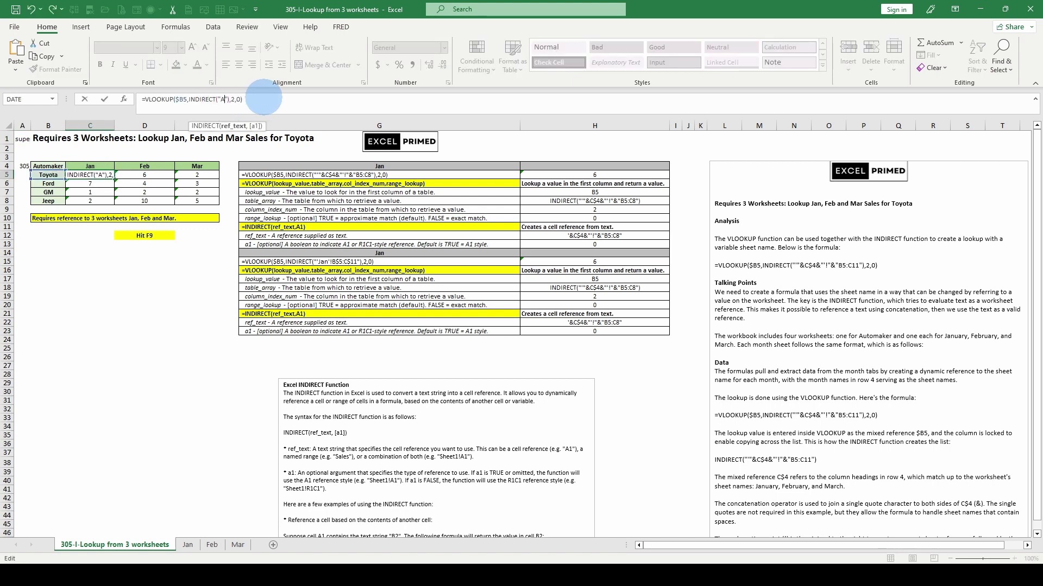
type("1")
key("ctrl+Return")
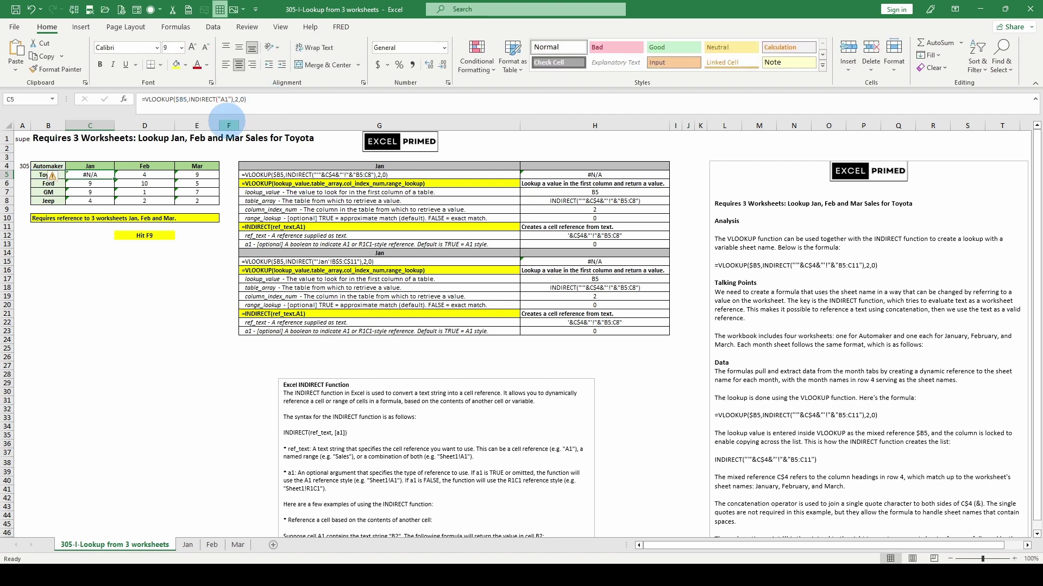
Drop the quotes so C5 uses INDIRECT(A1), then recalculate
left_click(219, 99)
key("Delete")
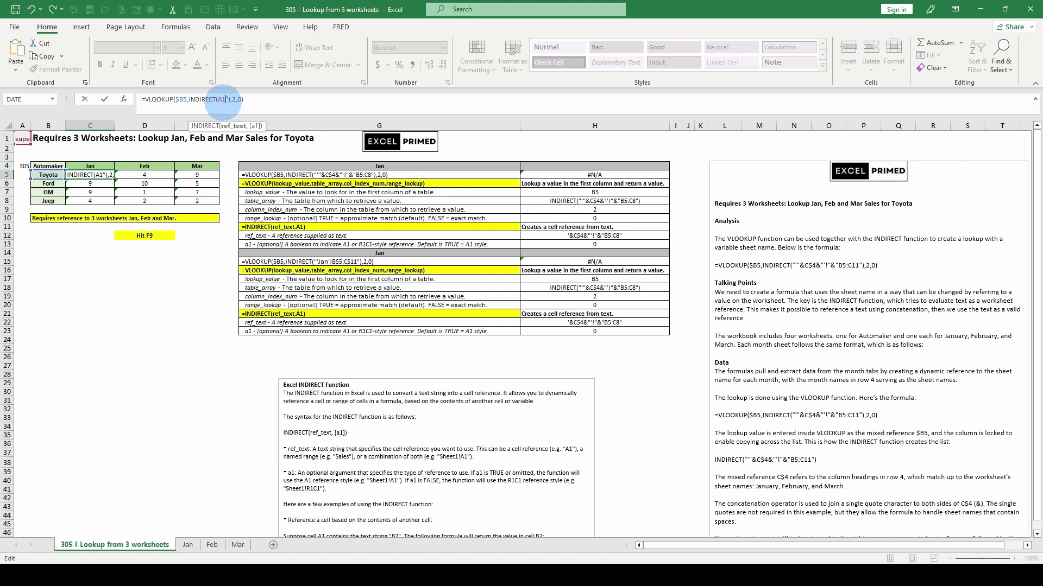
key("Delete")
key("ctrl+Return")
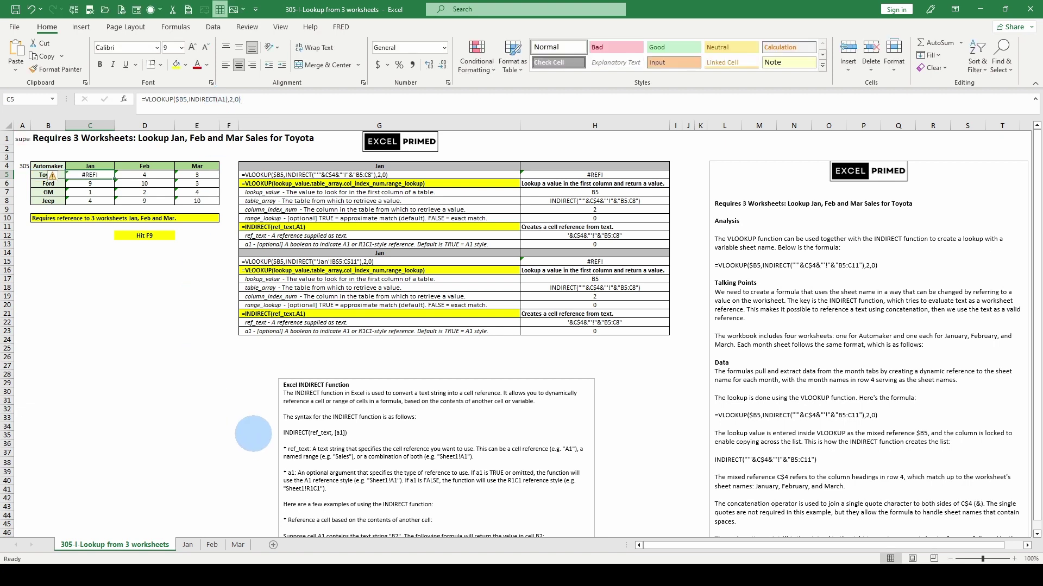
scroll(252, 433, "down", 2)
scroll(252, 433, "up", 2)
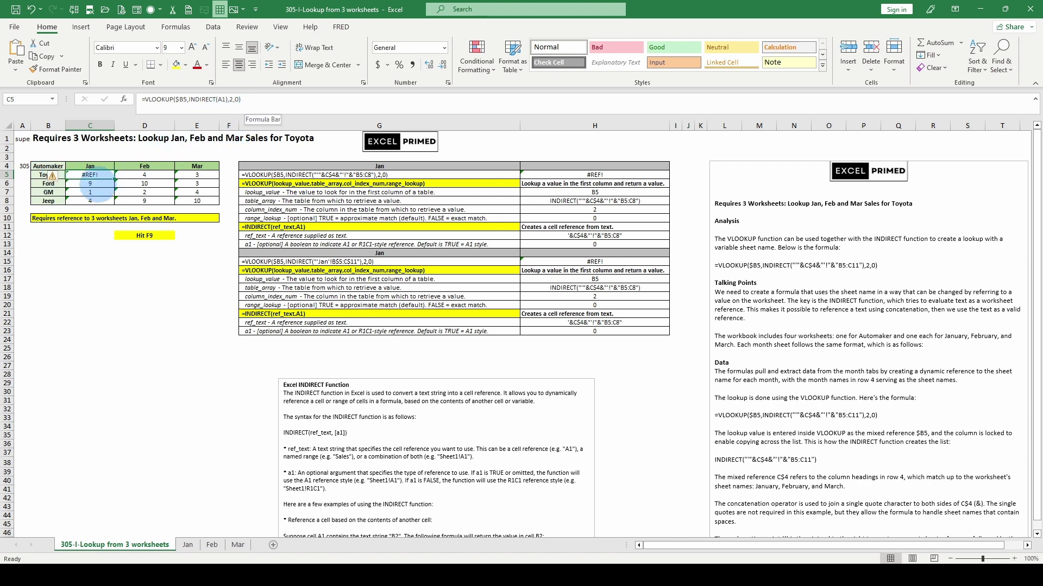
key("F9")
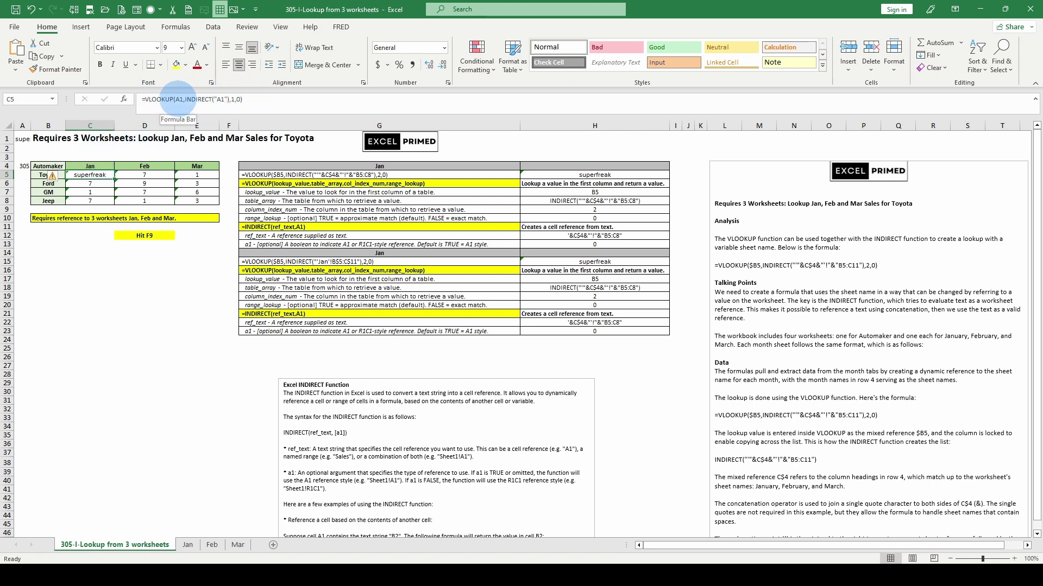
Finalize C5 as =VLOOKUP(A1,INDIRECT("A1"),1,0), displaying superfreak
left_click(177, 101)
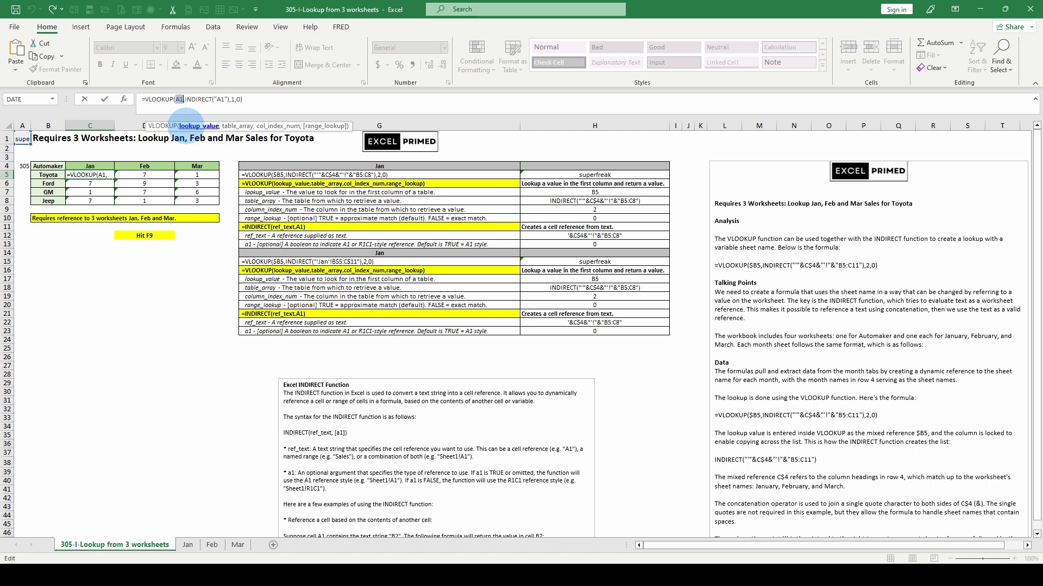
left_click(230, 122)
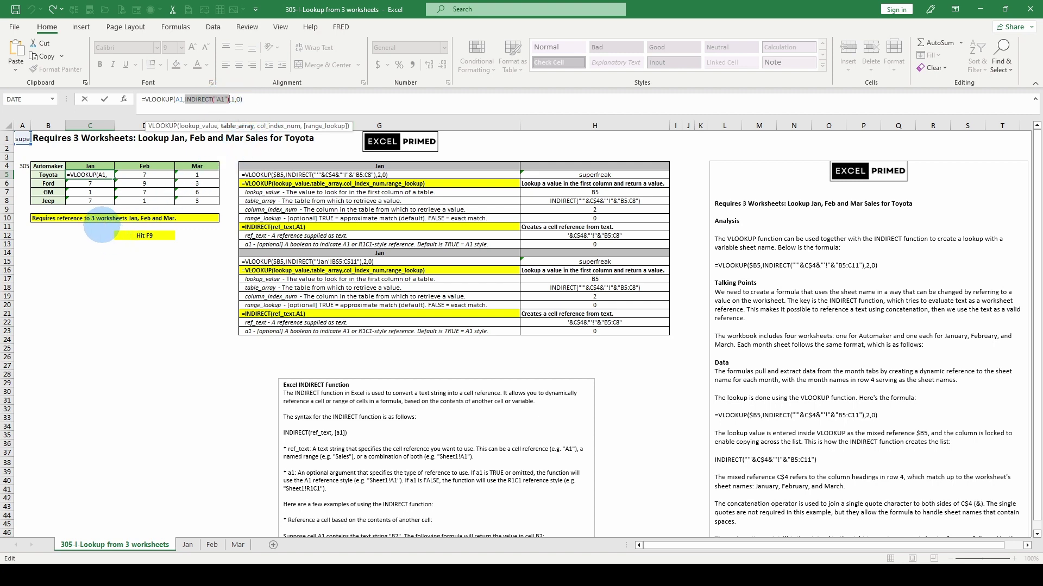
key("Return")
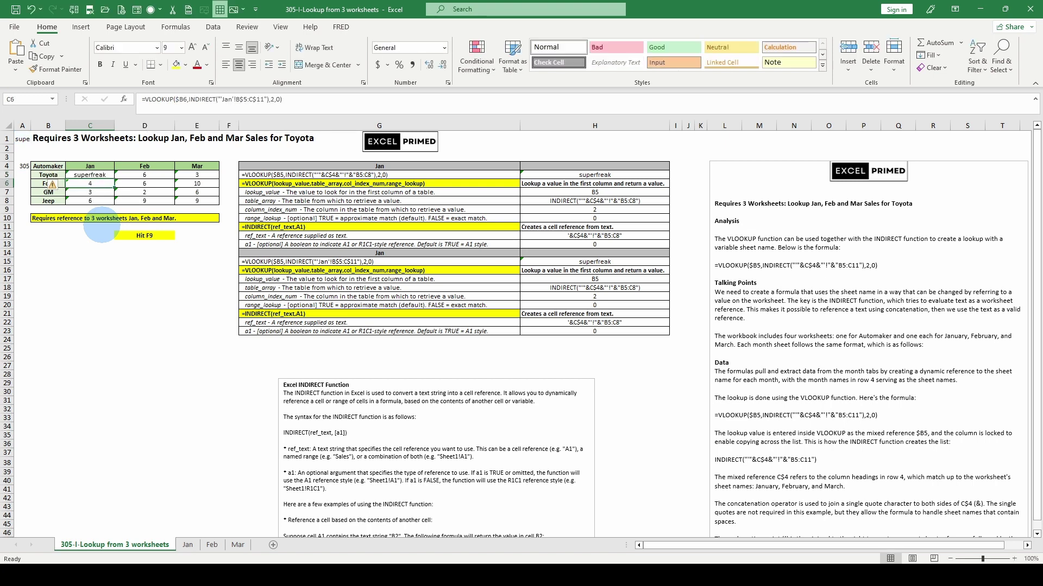
type("=indirect(")
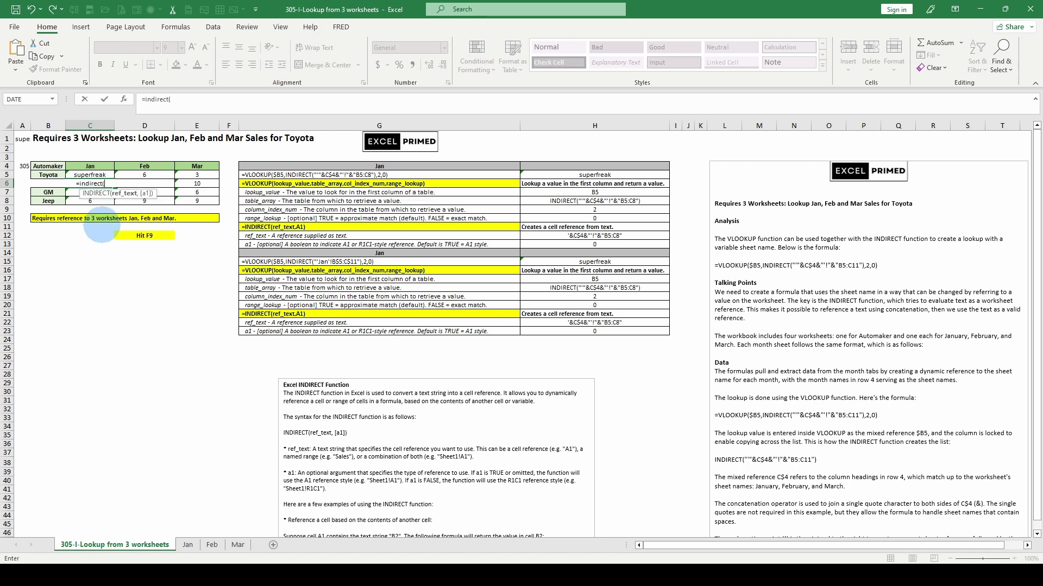
left_click(23, 139)
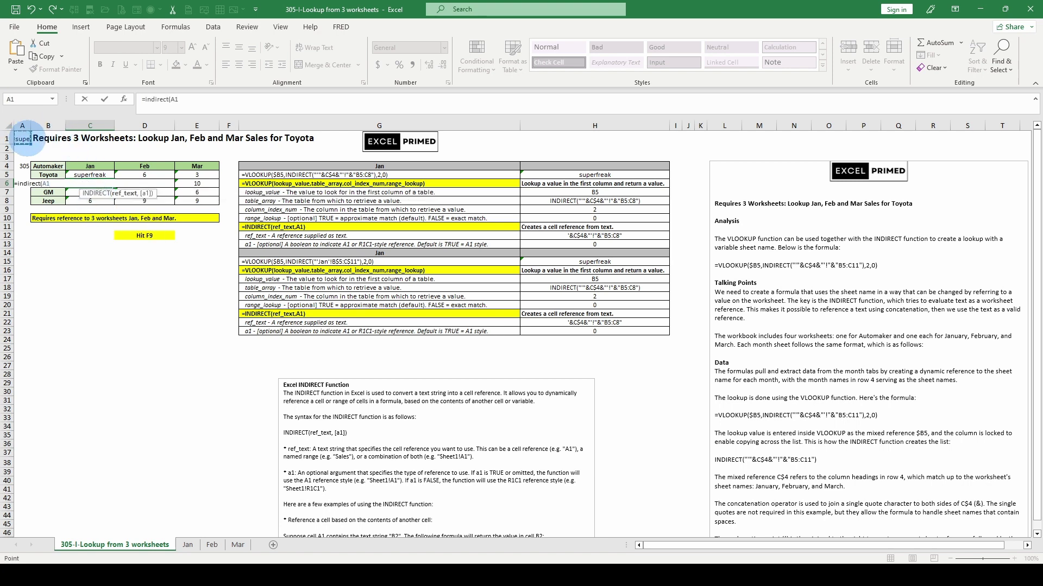
type(")")
key("Return")
key("Up")
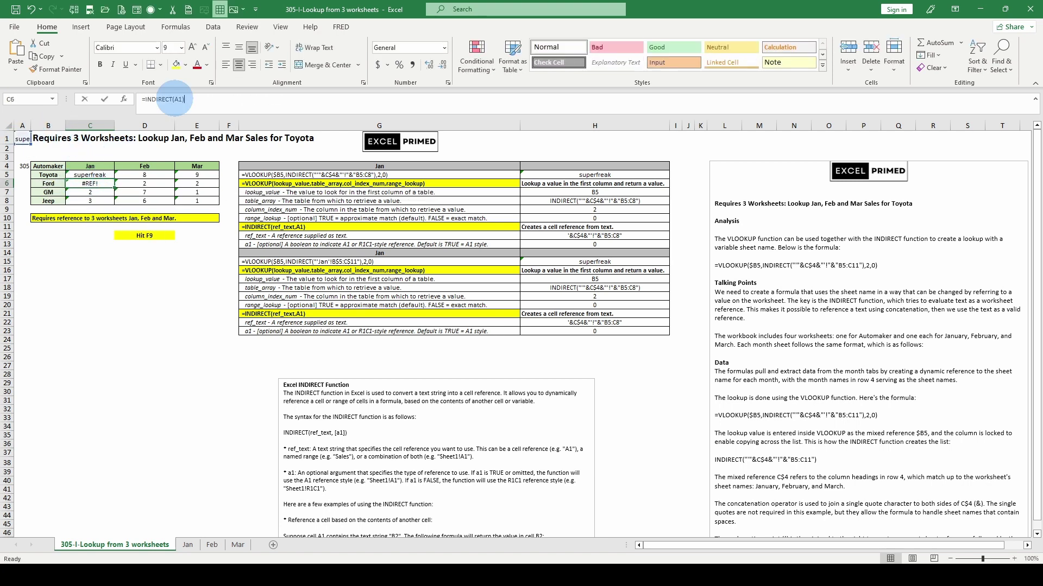
left_click(176, 99)
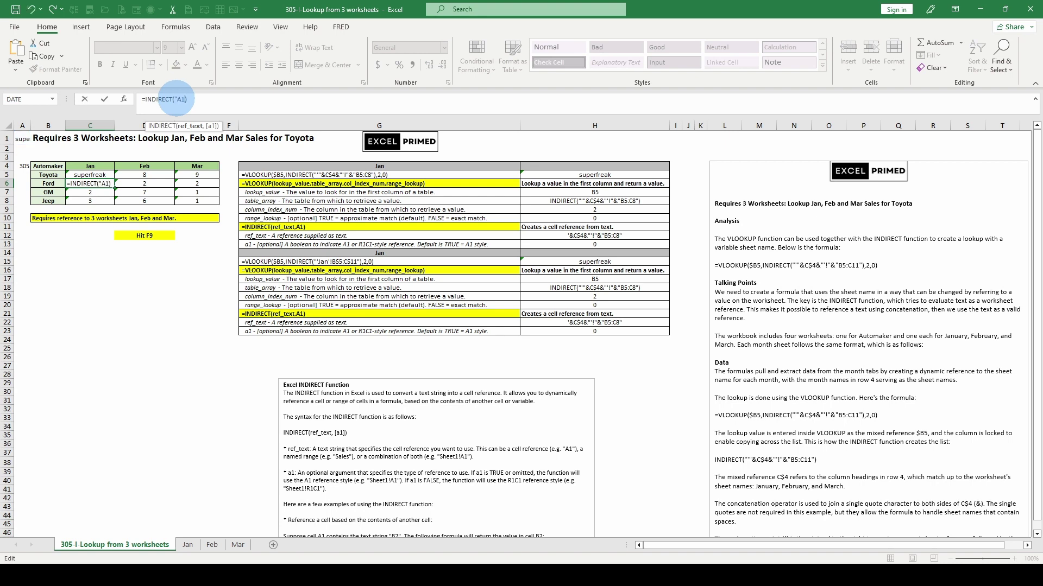
key("Return")
key("Up")
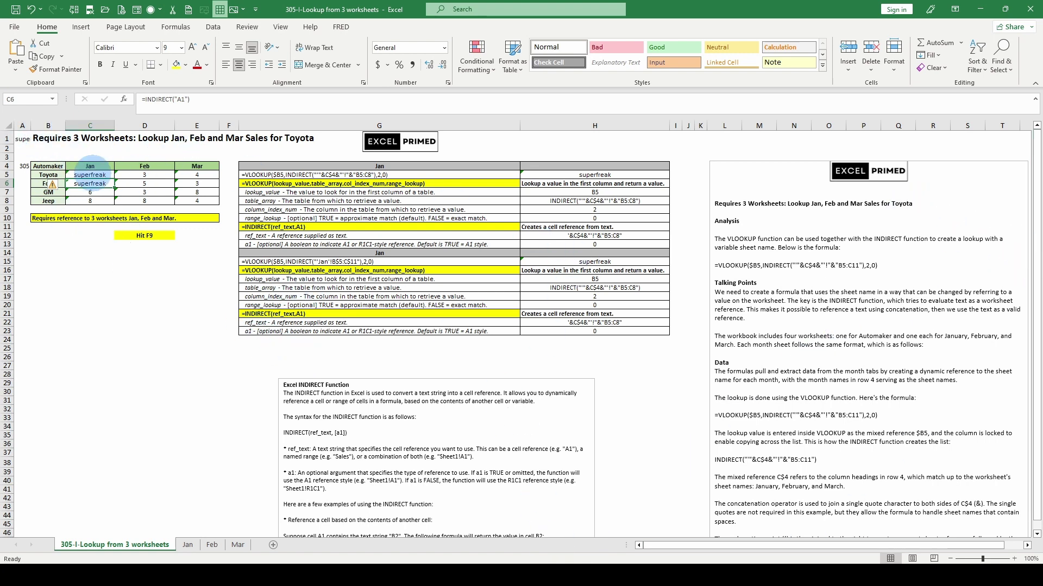
left_click(90, 175)
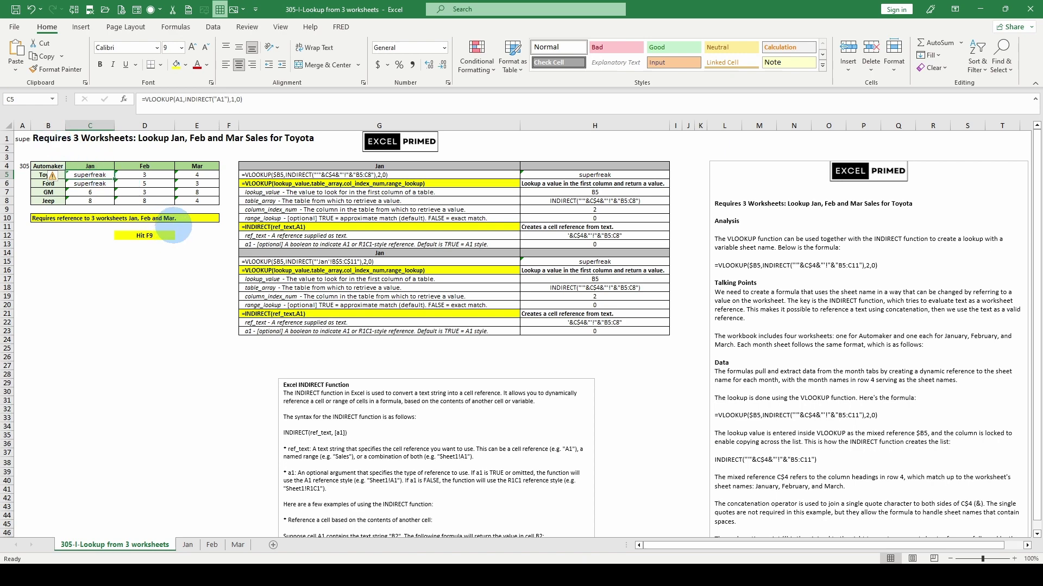
Scroll through the worksheet, then down the excelprimed.com page to the course cards
scroll(430, 369, "down", 1)
scroll(430, 370, "up", 1)
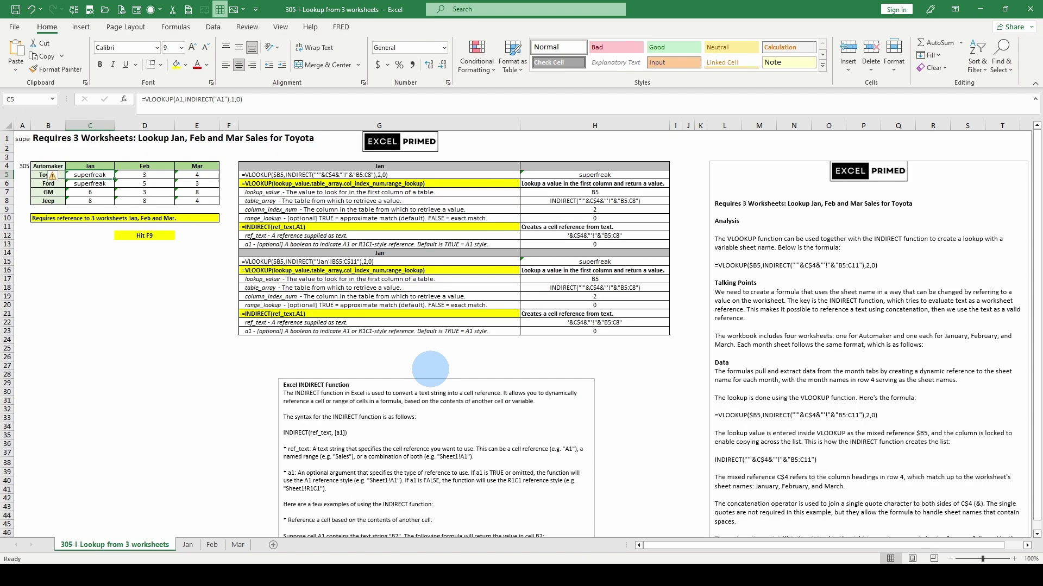
scroll(430, 369, "down", 4)
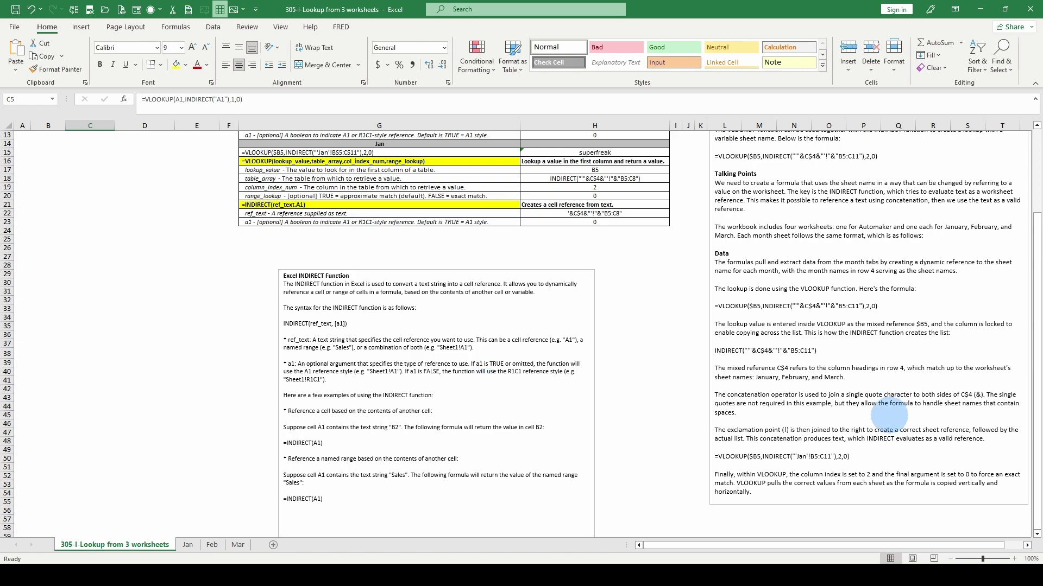
scroll(880, 413, "down", 2)
scroll(874, 411, "up", 2)
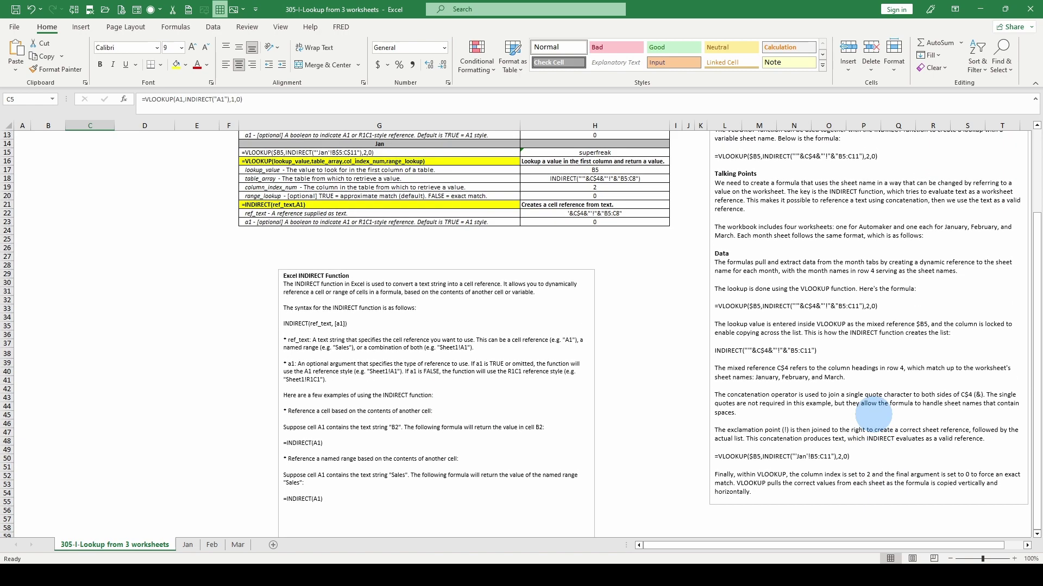
scroll(871, 414, "up", 2)
scroll(871, 415, "down", 2)
scroll(870, 416, "up", 4)
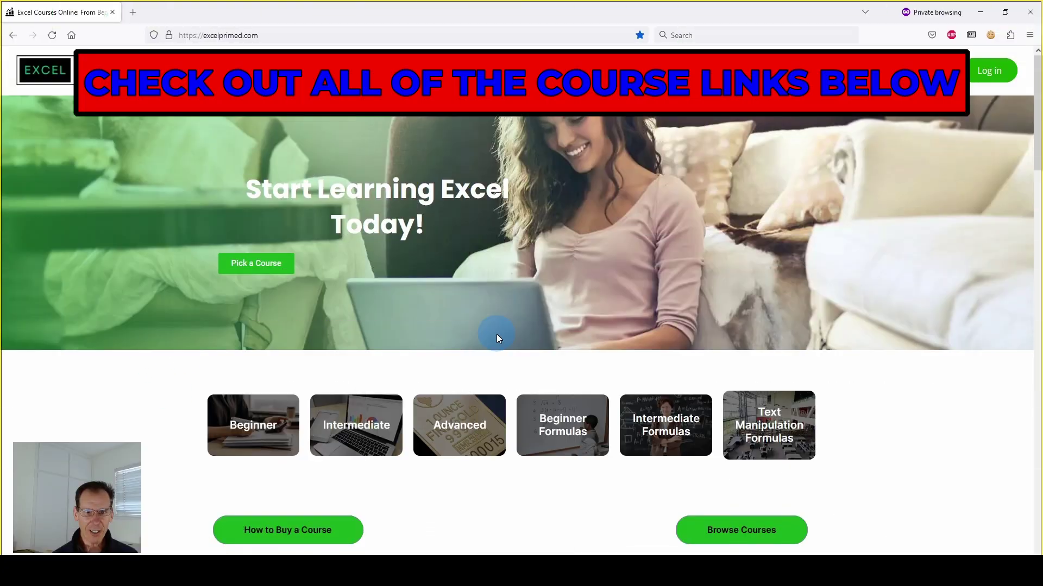
scroll(496, 334, "down", 7)
scroll(158, 340, "down", 2)
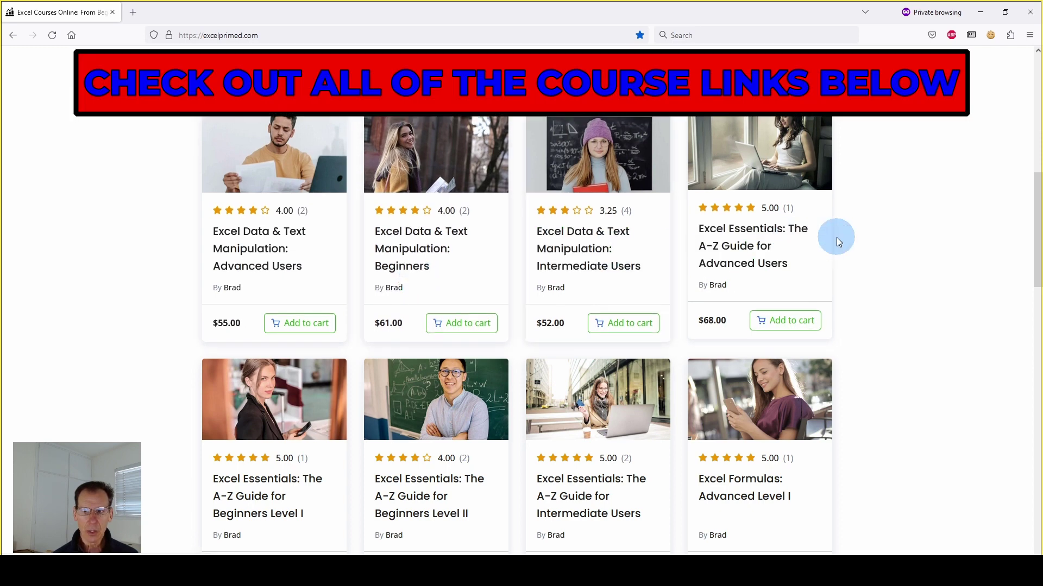
scroll(787, 260, "down", 2)
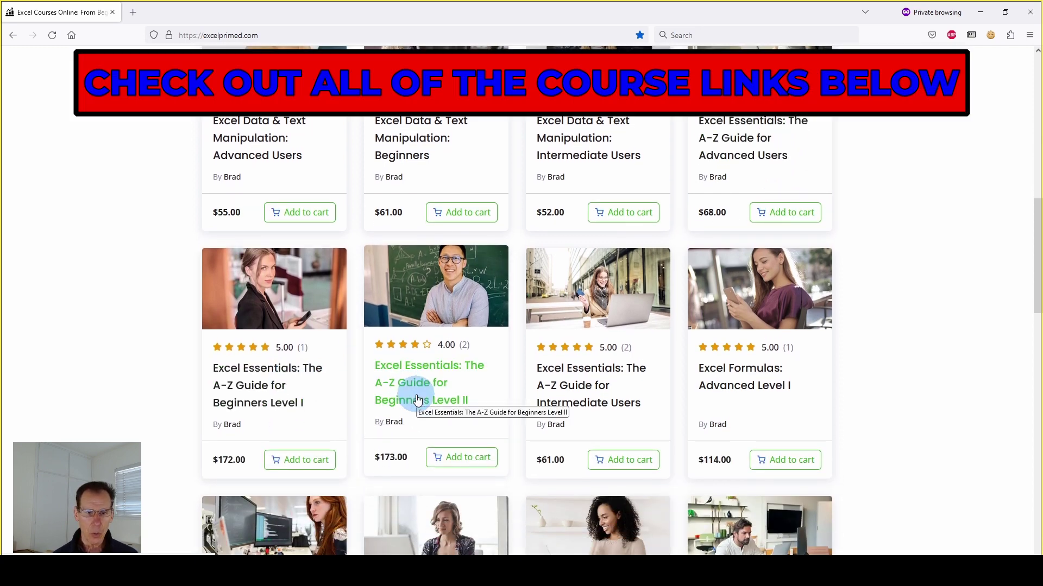
scroll(809, 315, "down", 1)
scroll(810, 314, "down", 1)
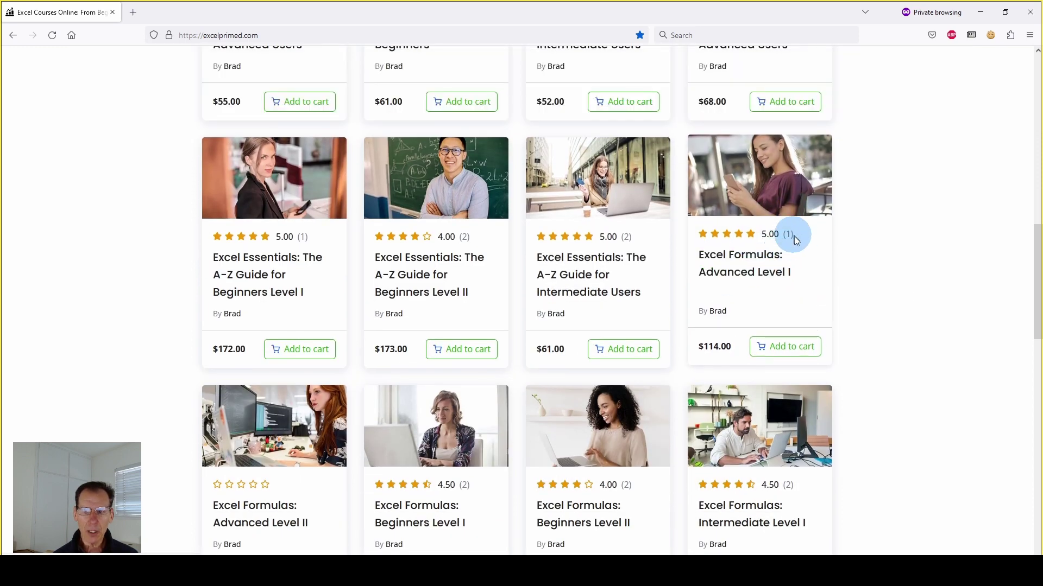
scroll(369, 435, "down", 1)
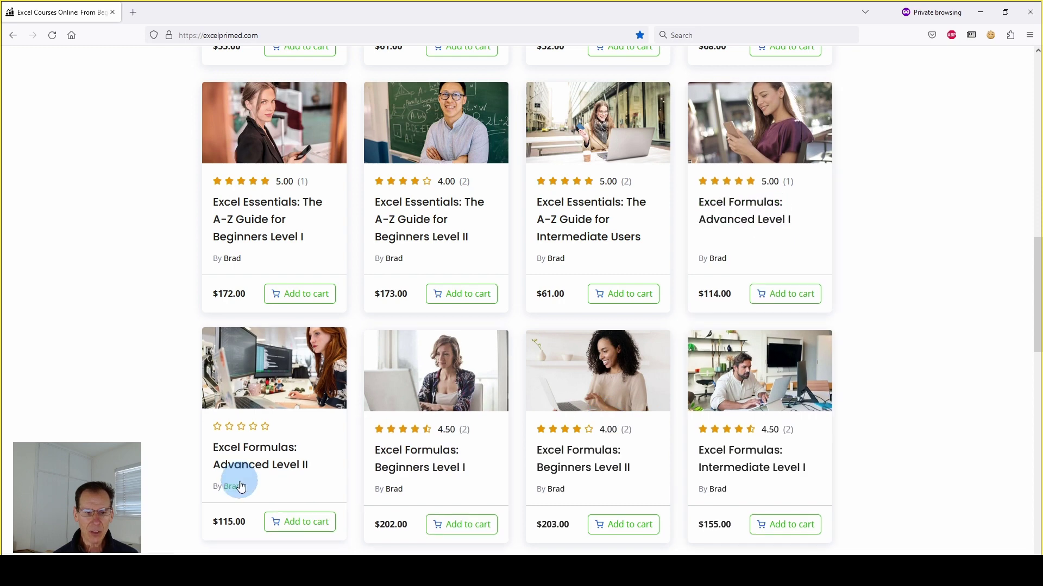
scroll(233, 480, "down", 4)
scroll(466, 262, "up", 10)
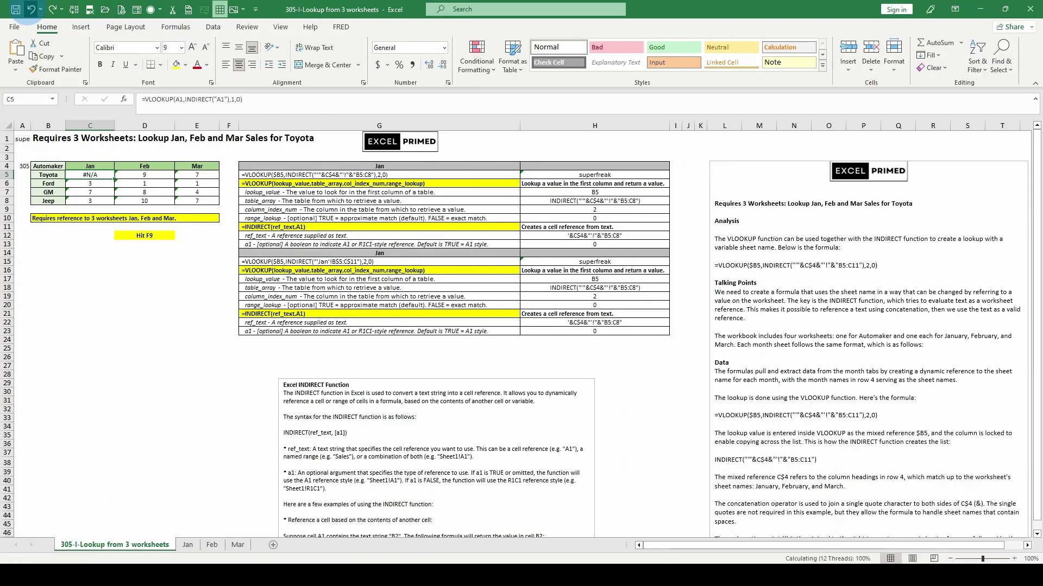
Undo six times so C5 again holds =VLOOKUP($B5,INDIRECT("'Jan'!B$5:C$11"),2,0) and A1 is cleared
left_click(30, 9)
left_click(30, 10)
left_click(30, 9)
left_click(30, 9)
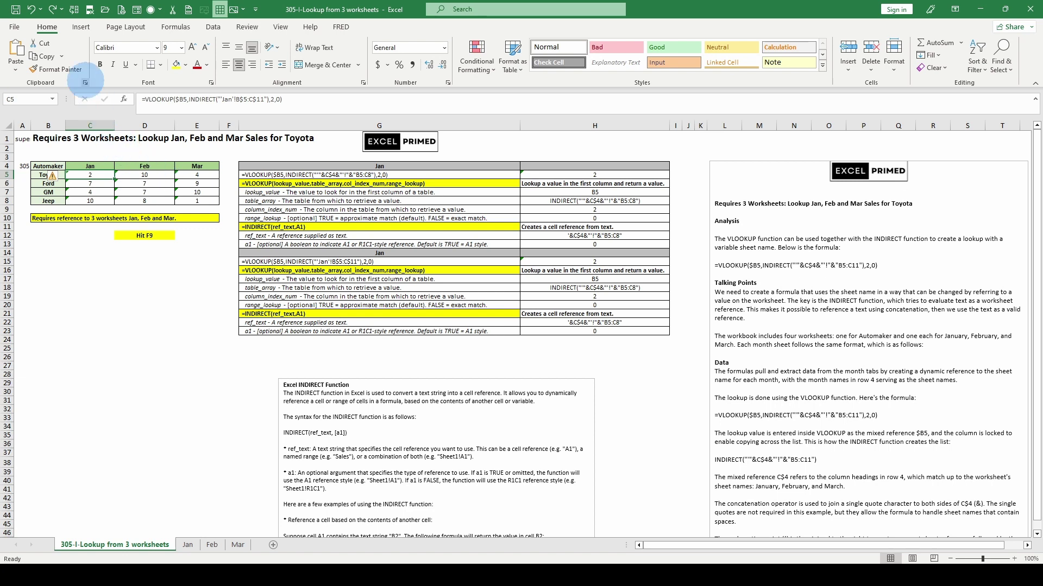
left_click(30, 9)
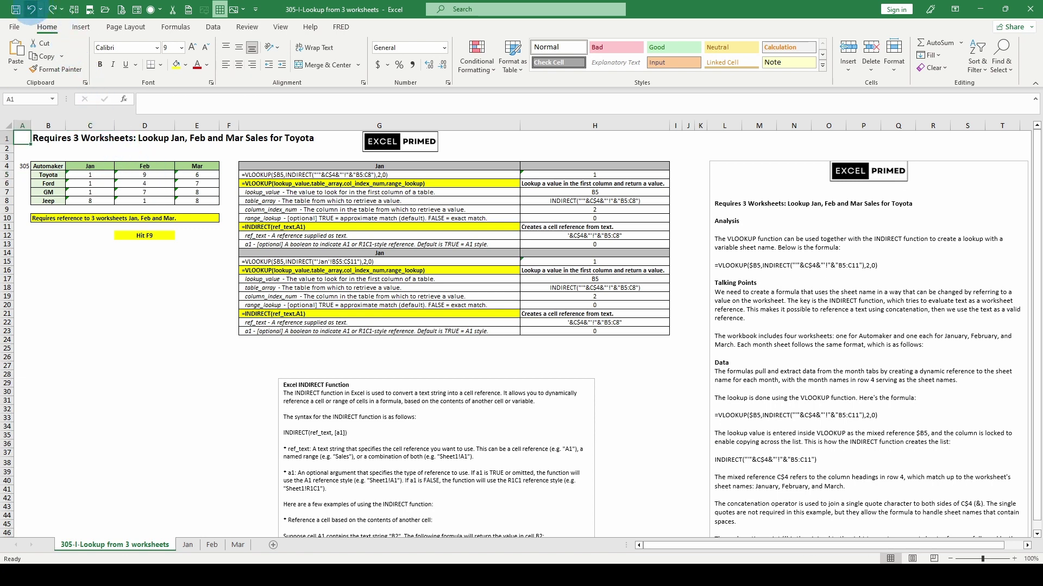
left_click(30, 10)
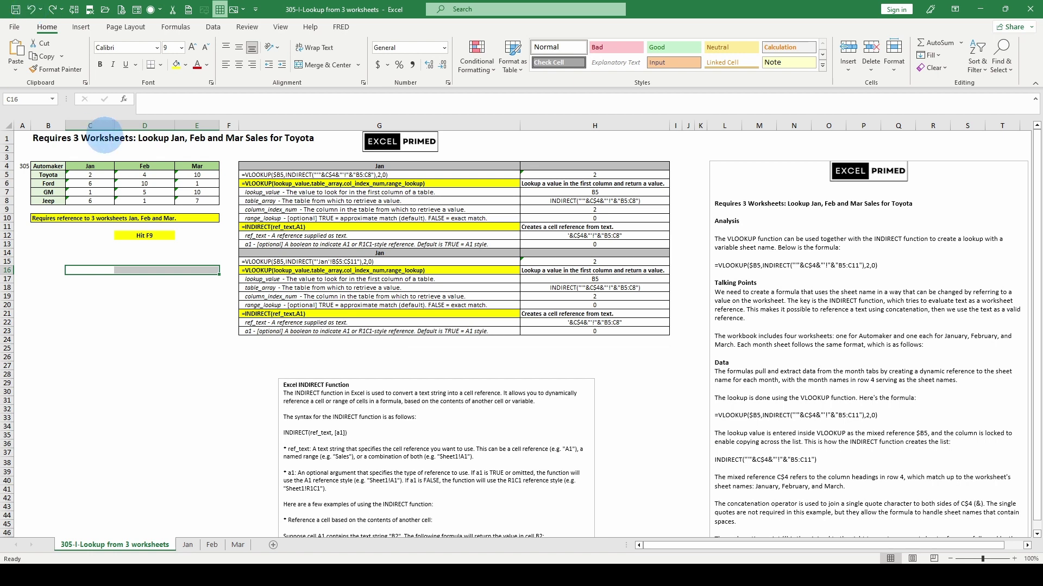
left_click(97, 175)
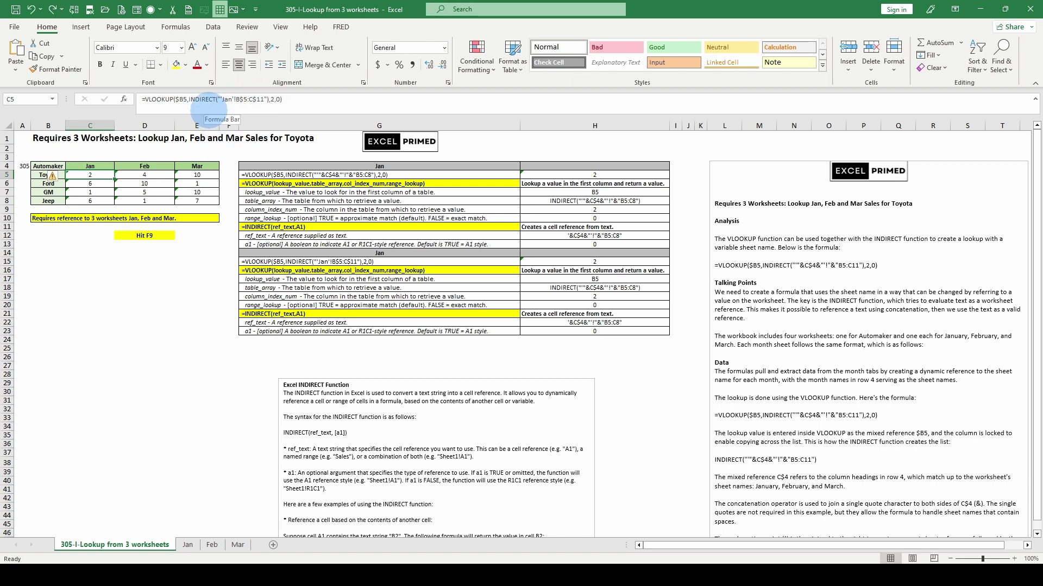
Paste INDIRECT("'Jan'!$B$5:C$11") from C5's formula into C16, spilling the Jan table to D22
left_click_drag(188, 99, 265, 100)
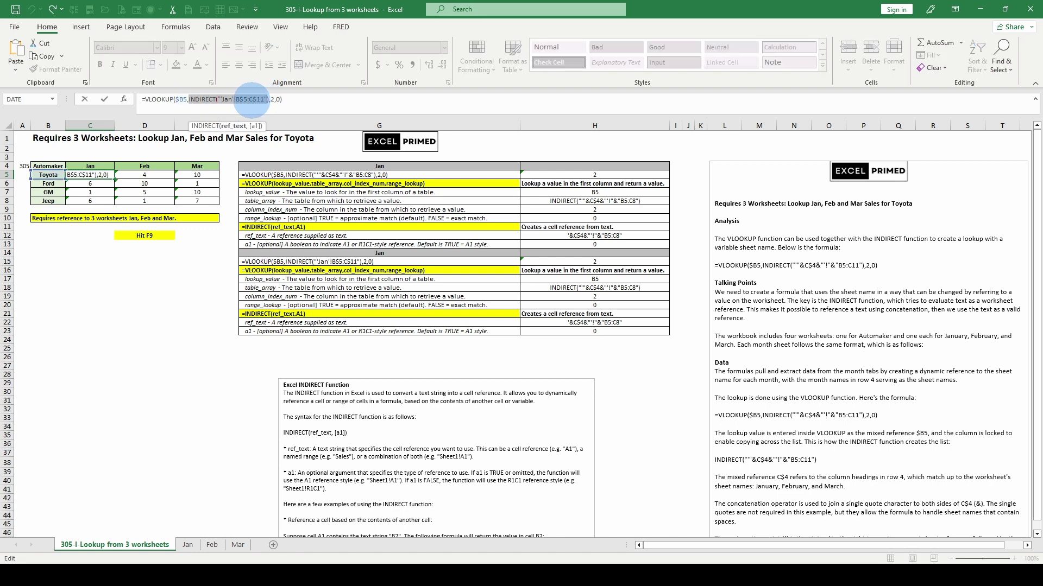
left_click(196, 99)
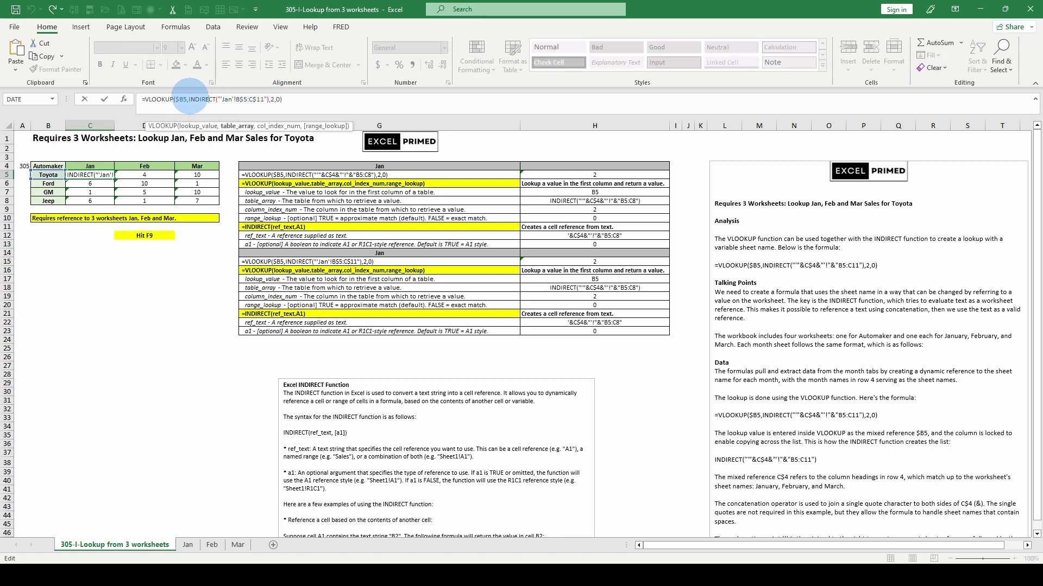
left_click_drag(188, 99, 252, 99)
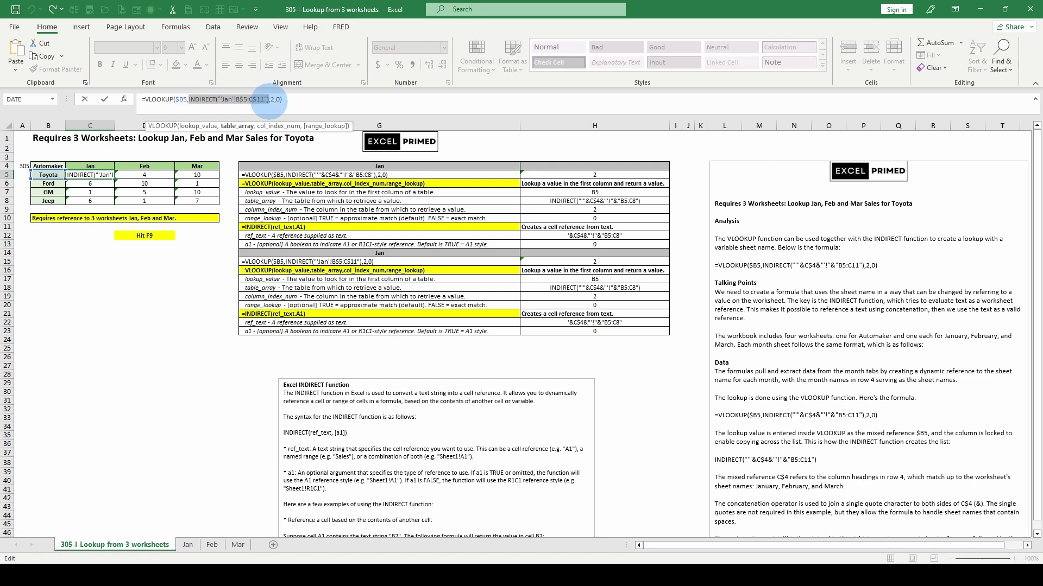
right_click(268, 100)
left_click(261, 121)
right_click(74, 270)
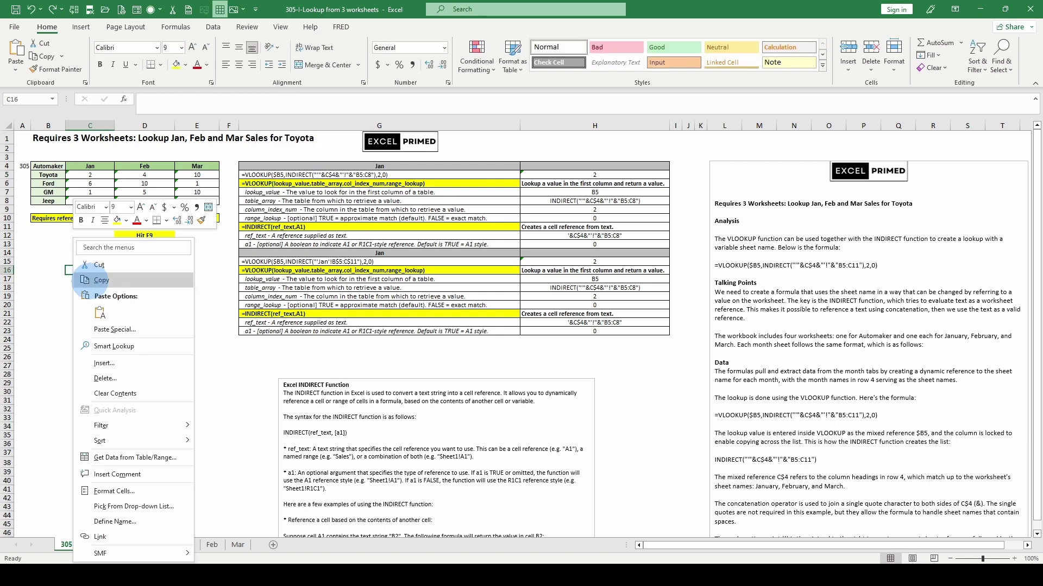
left_click(98, 314)
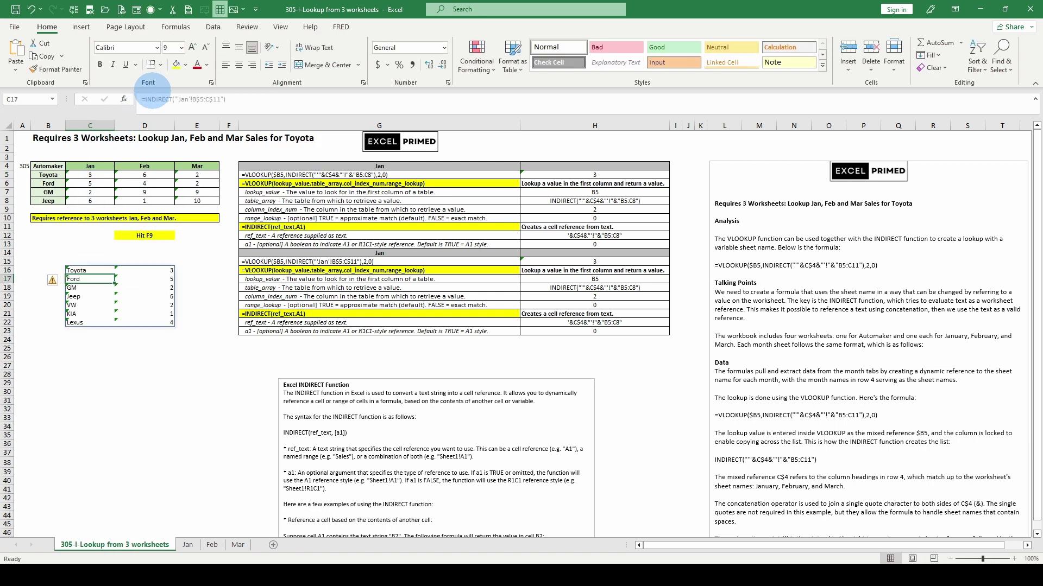
key("Up")
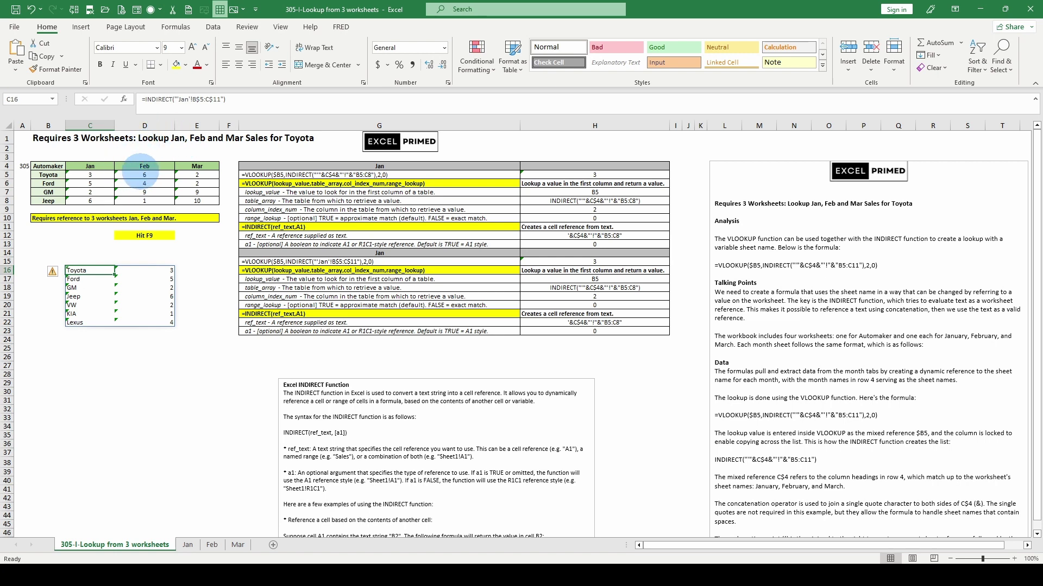
left_click(112, 175)
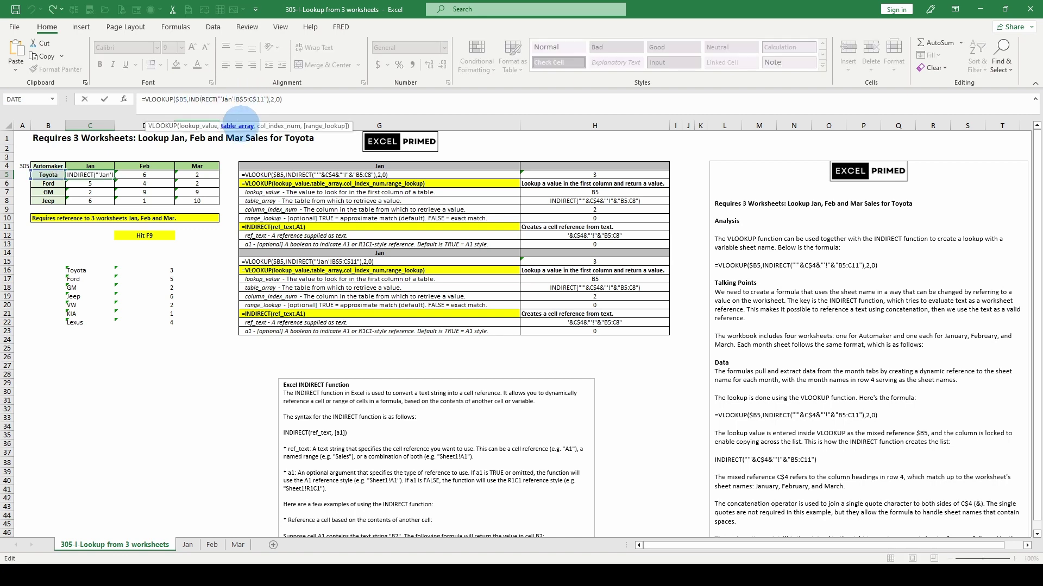
left_click(237, 125)
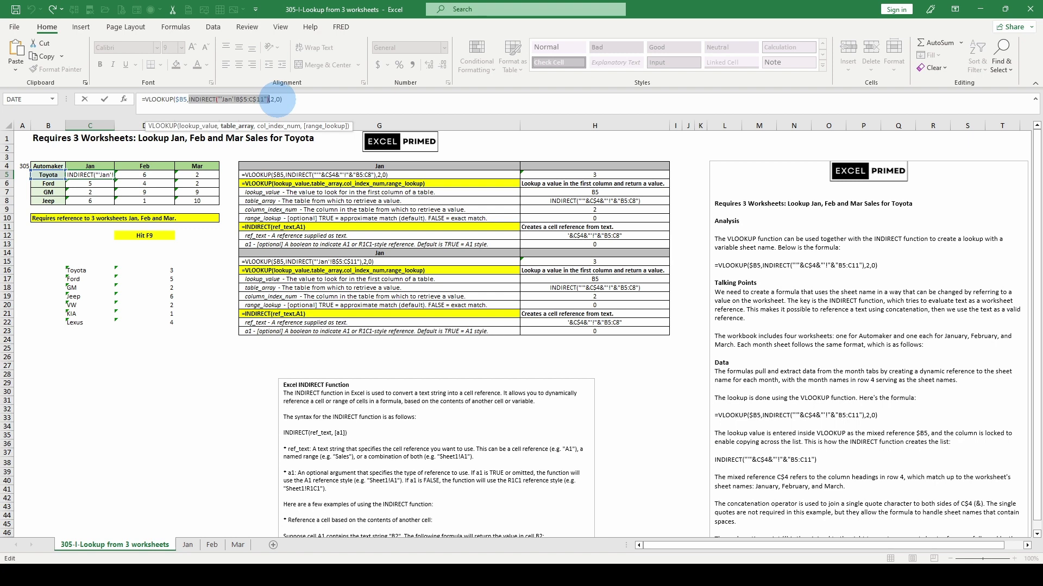
left_click(71, 270)
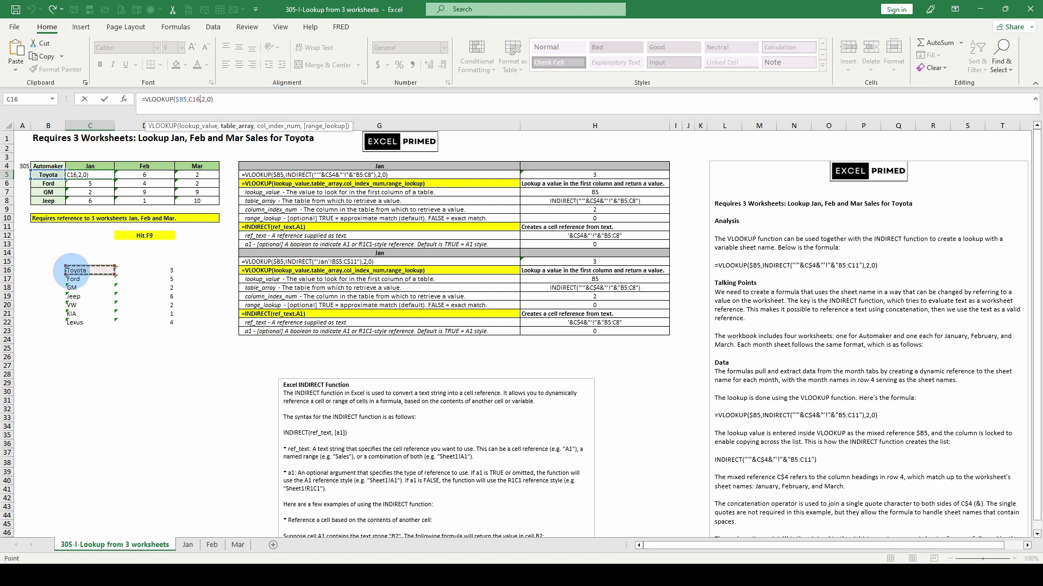
key("Escape")
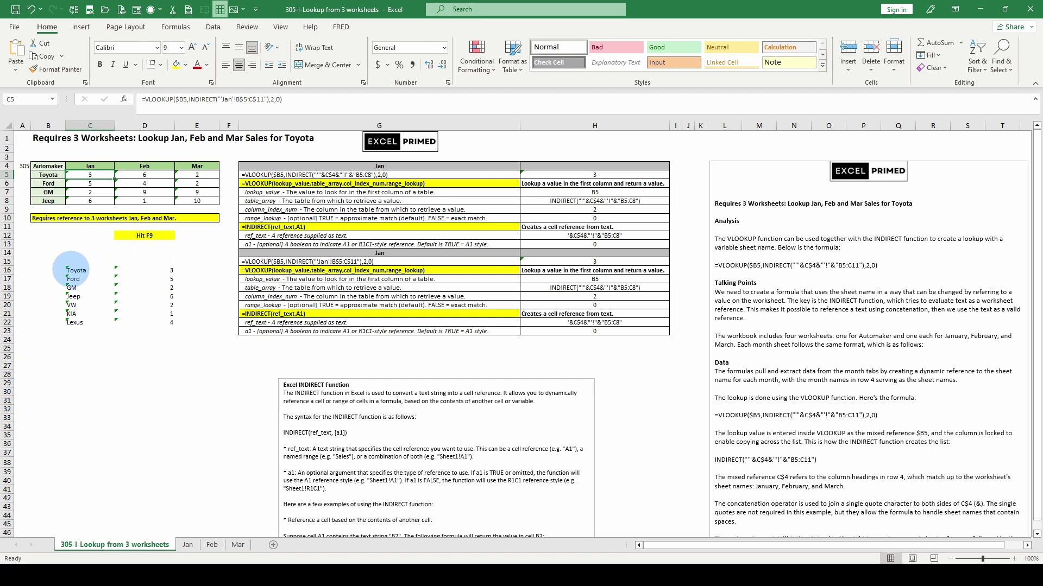
left_click(72, 270)
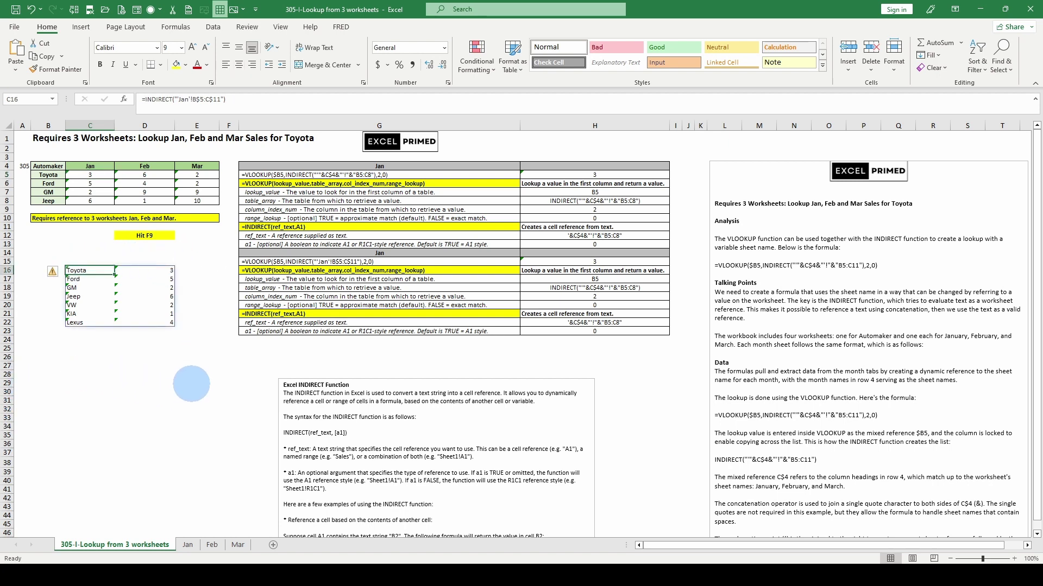